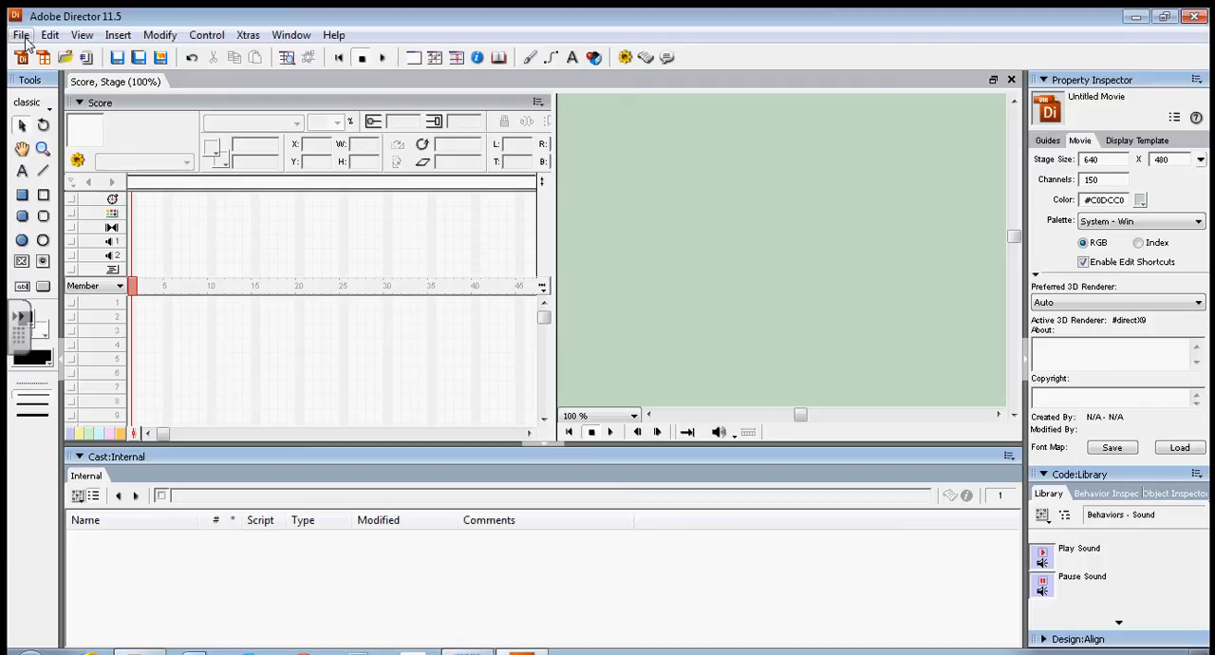
Start importing files into the internal cast and browse to the CLIPART folder inside Corel Web Graphics on the shared drive.
click(20, 35)
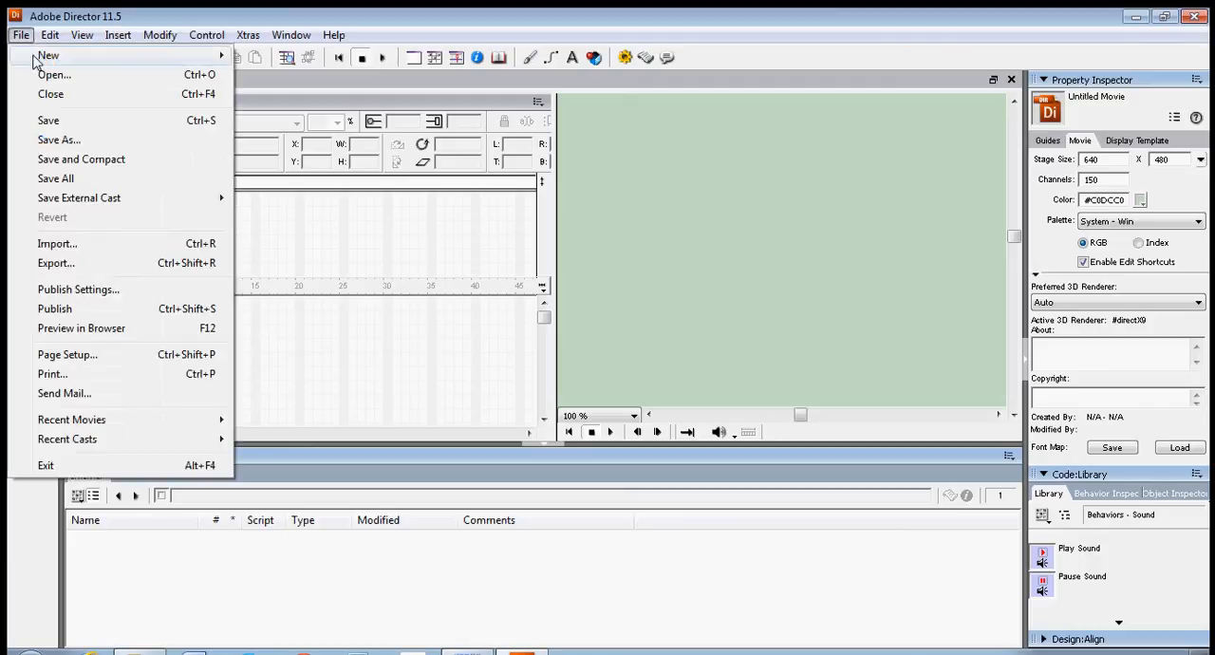
click(64, 245)
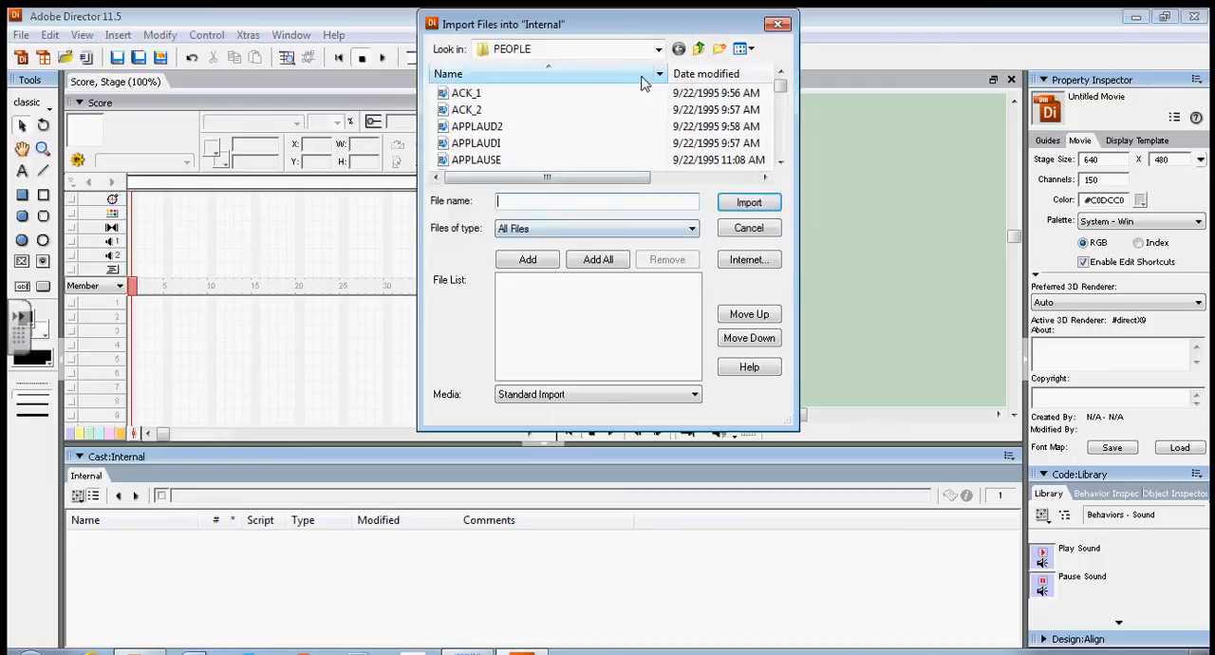
click(658, 49)
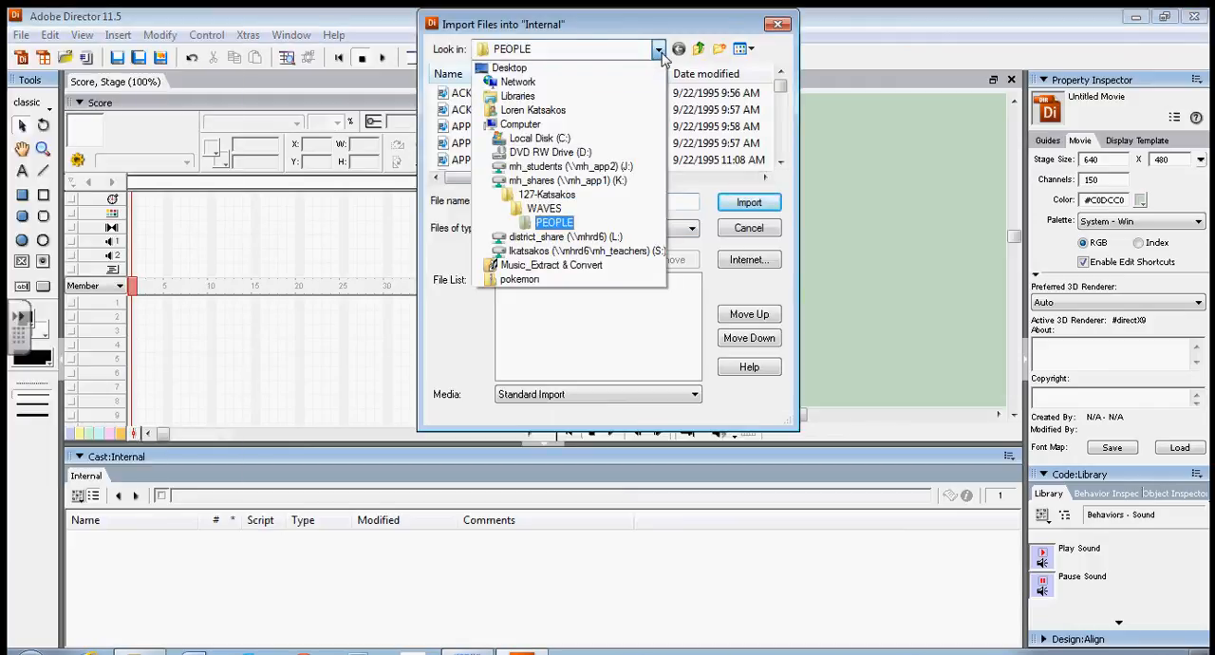
click(548, 195)
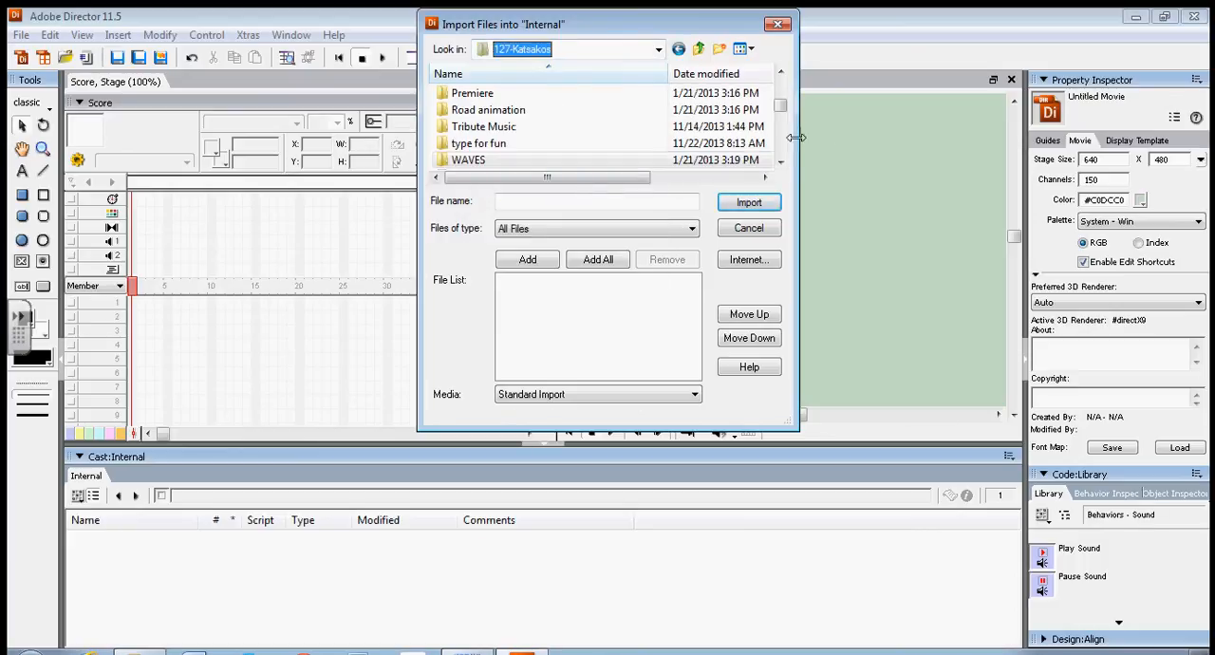
drag(783, 107, 785, 94)
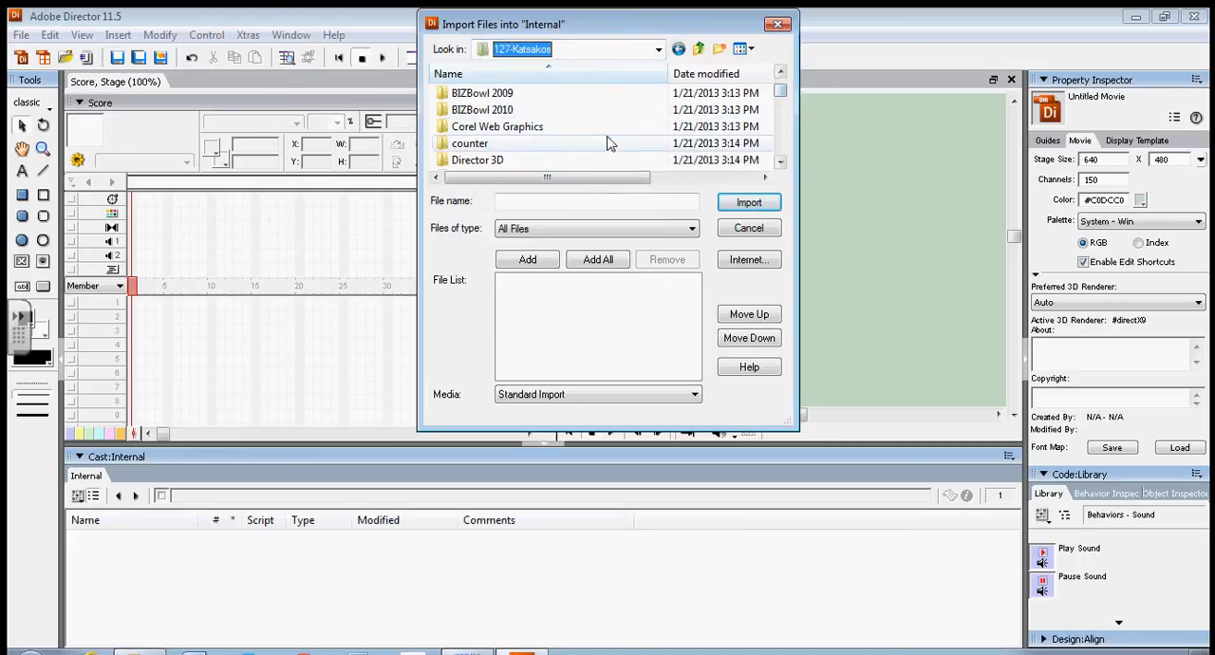
click(533, 133)
double_click(533, 133)
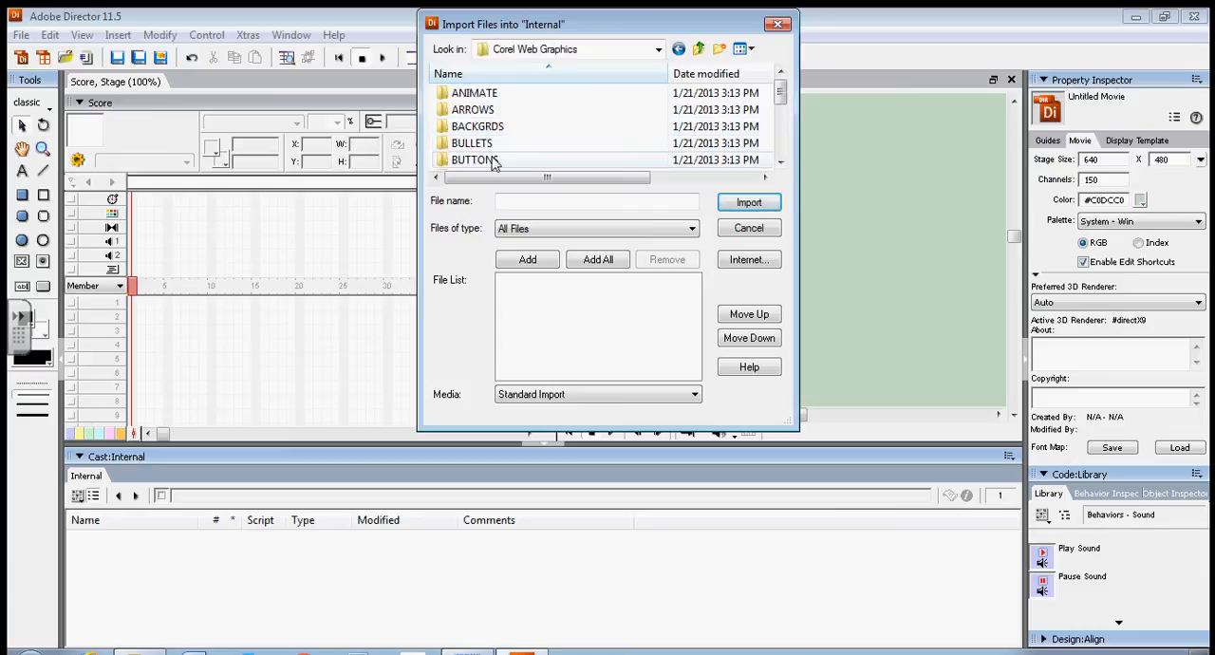
click(783, 165)
click(783, 165)
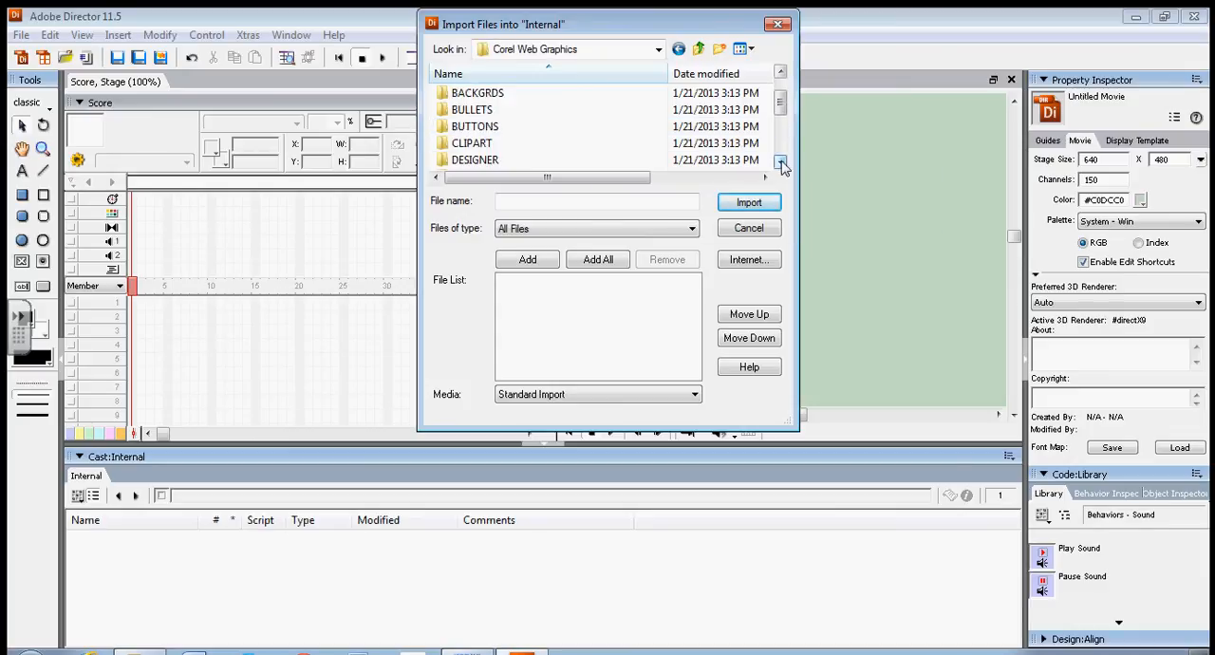
double_click(484, 144)
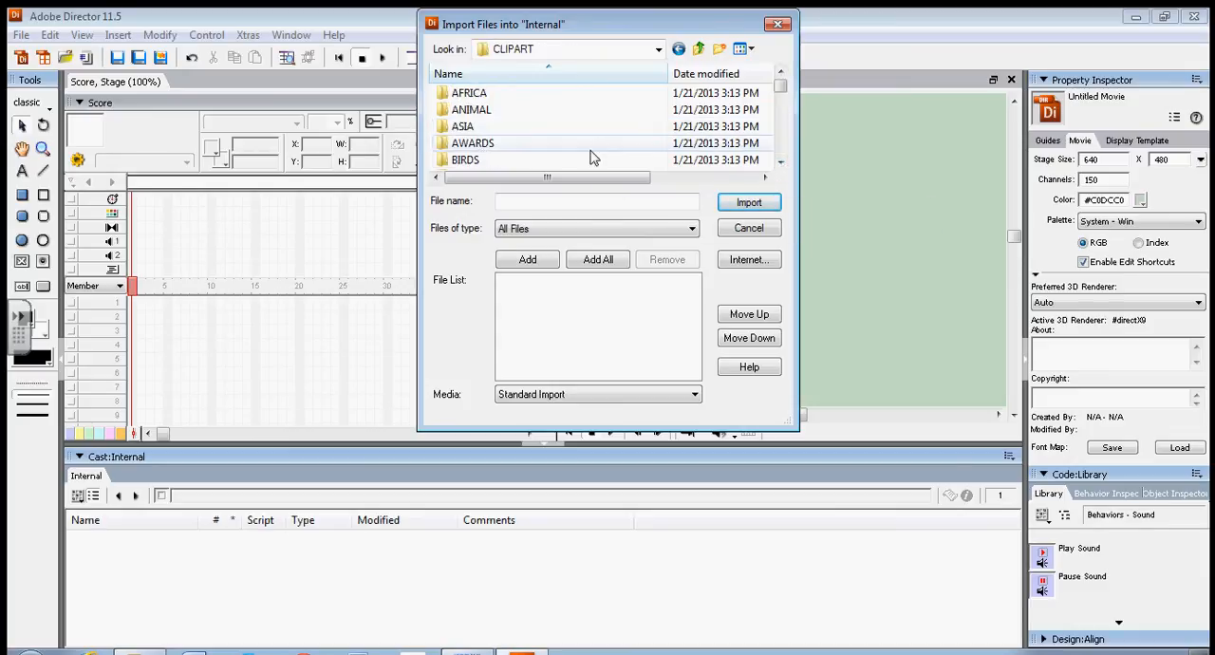
Open the MISC folder inside the FOOD clip art folder.
click(780, 162)
click(780, 162)
click(780, 163)
click(780, 162)
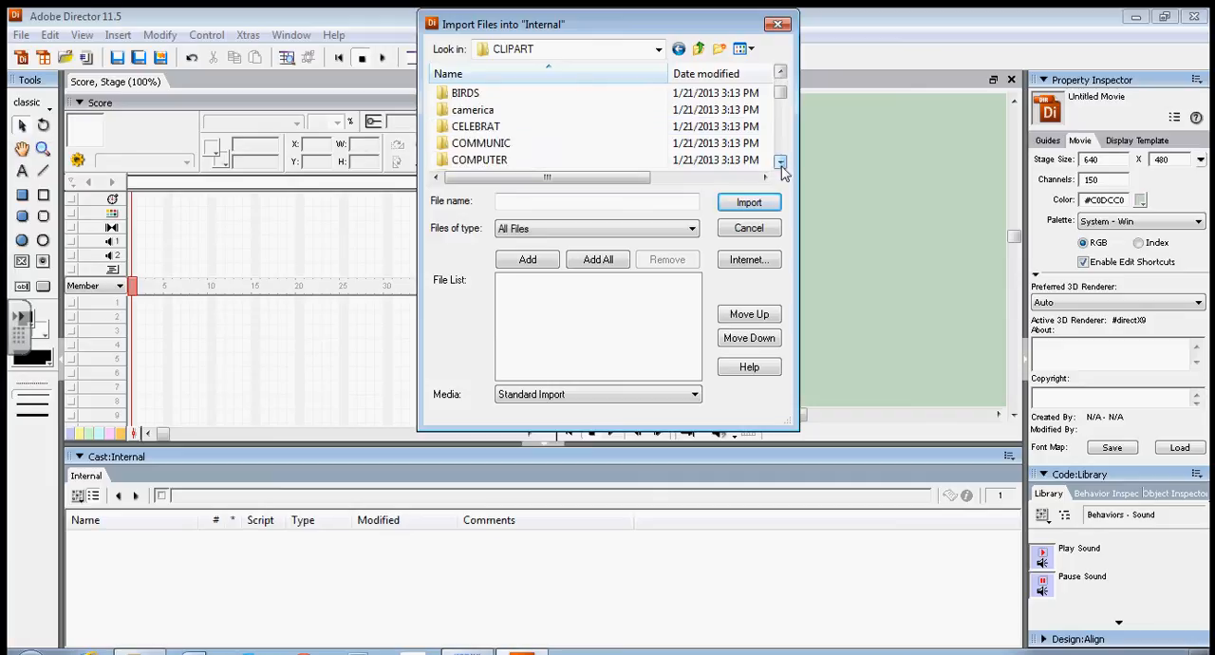
click(780, 162)
click(780, 162)
click(780, 163)
click(781, 163)
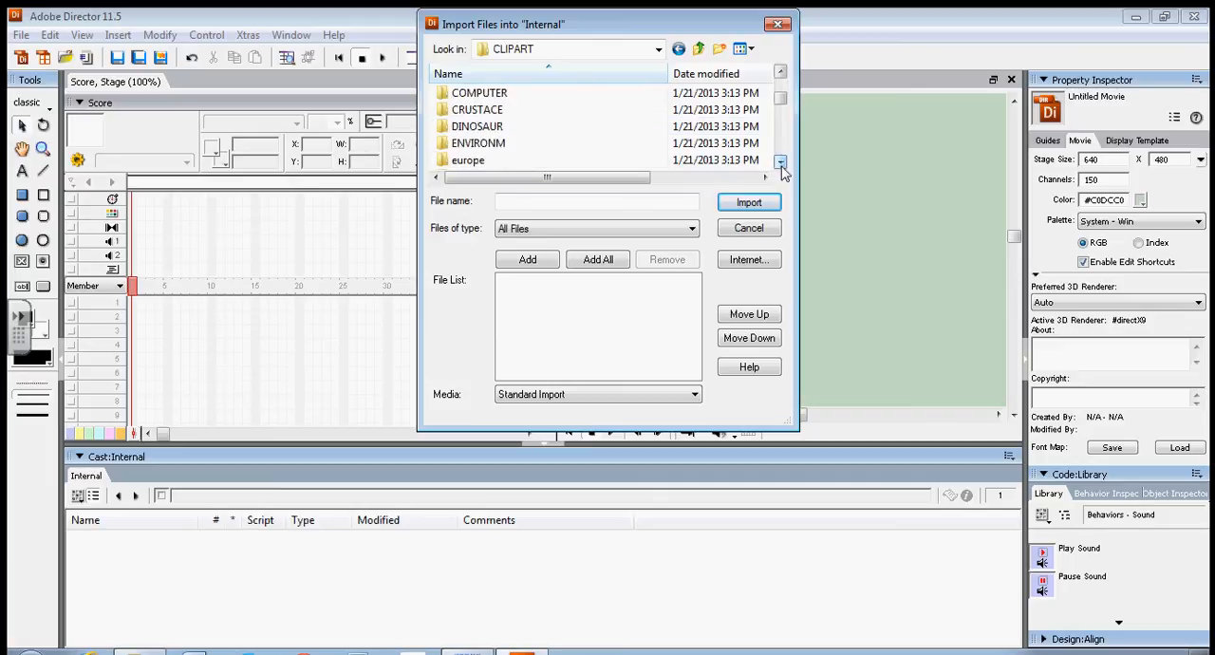
click(781, 162)
click(780, 162)
click(780, 163)
click(780, 162)
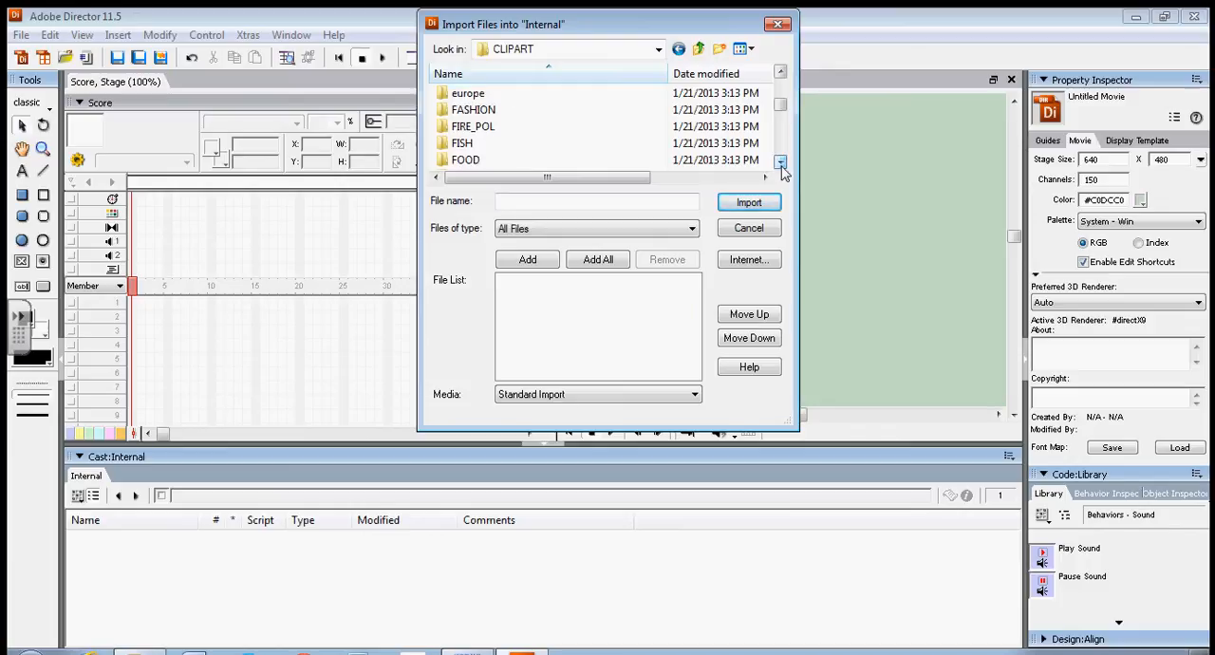
double_click(466, 160)
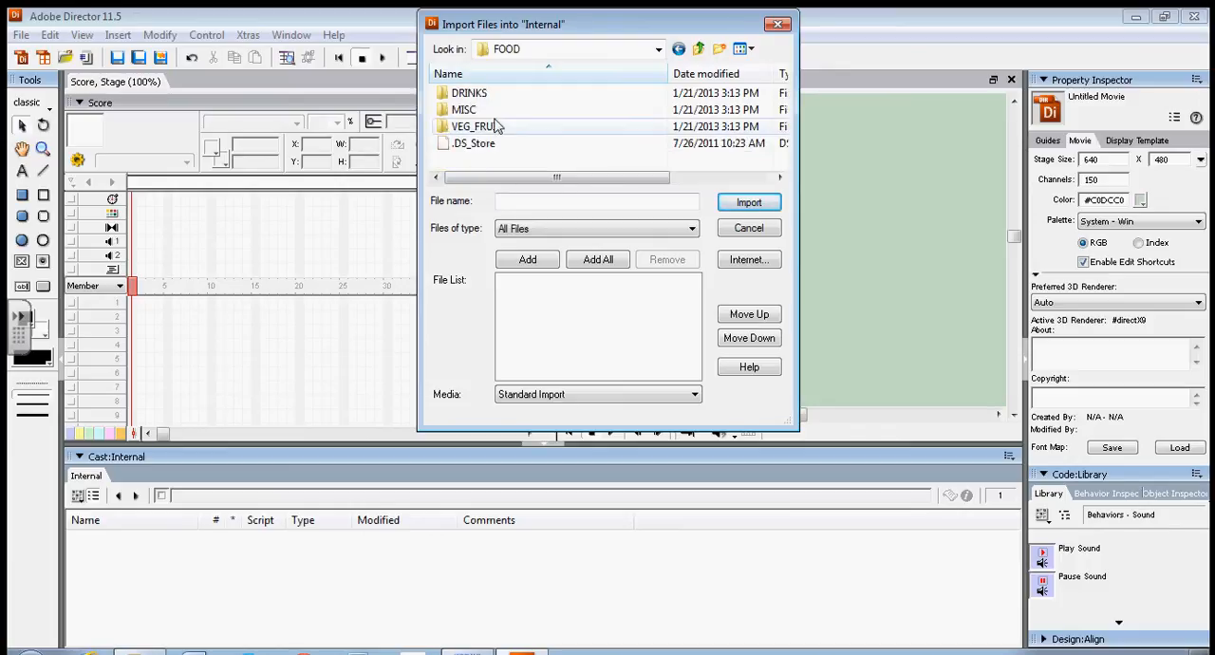
double_click(489, 110)
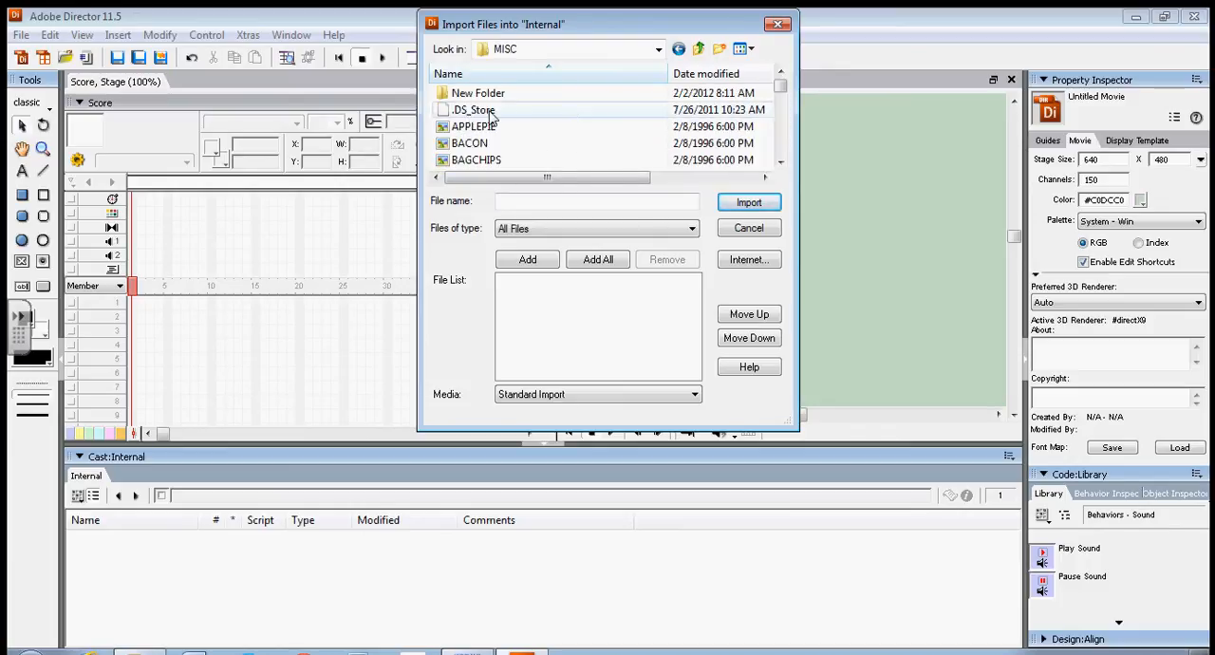
Display the files in the MISC folder as large icons.
click(749, 48)
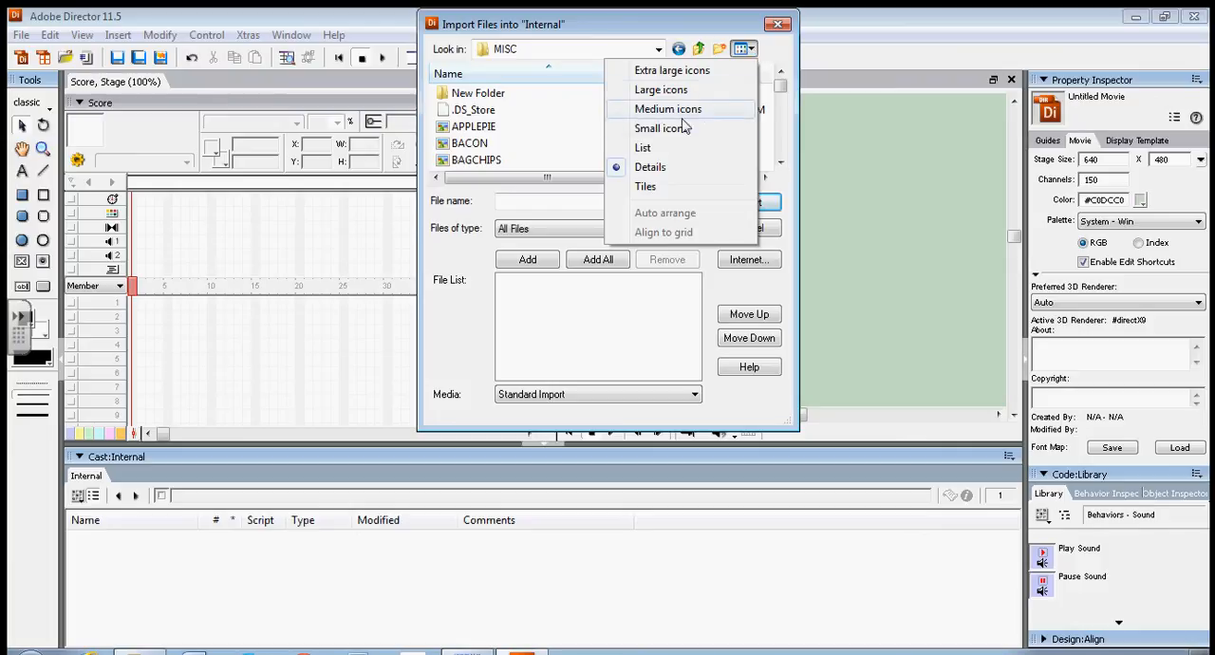
click(644, 148)
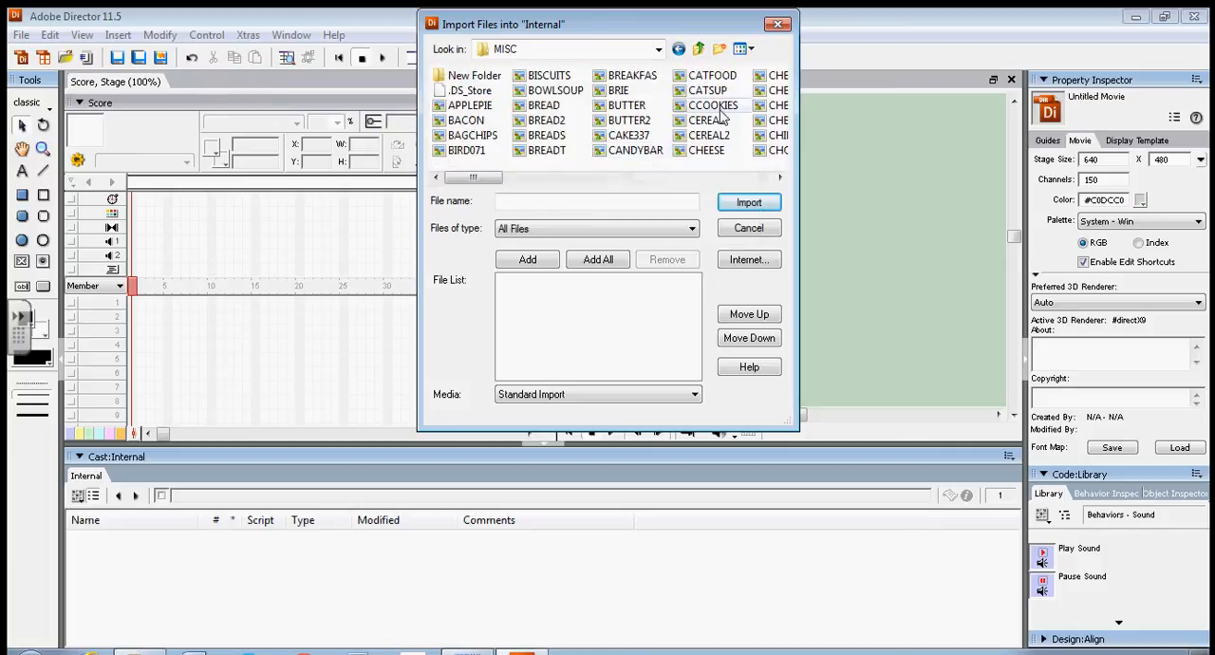
click(751, 49)
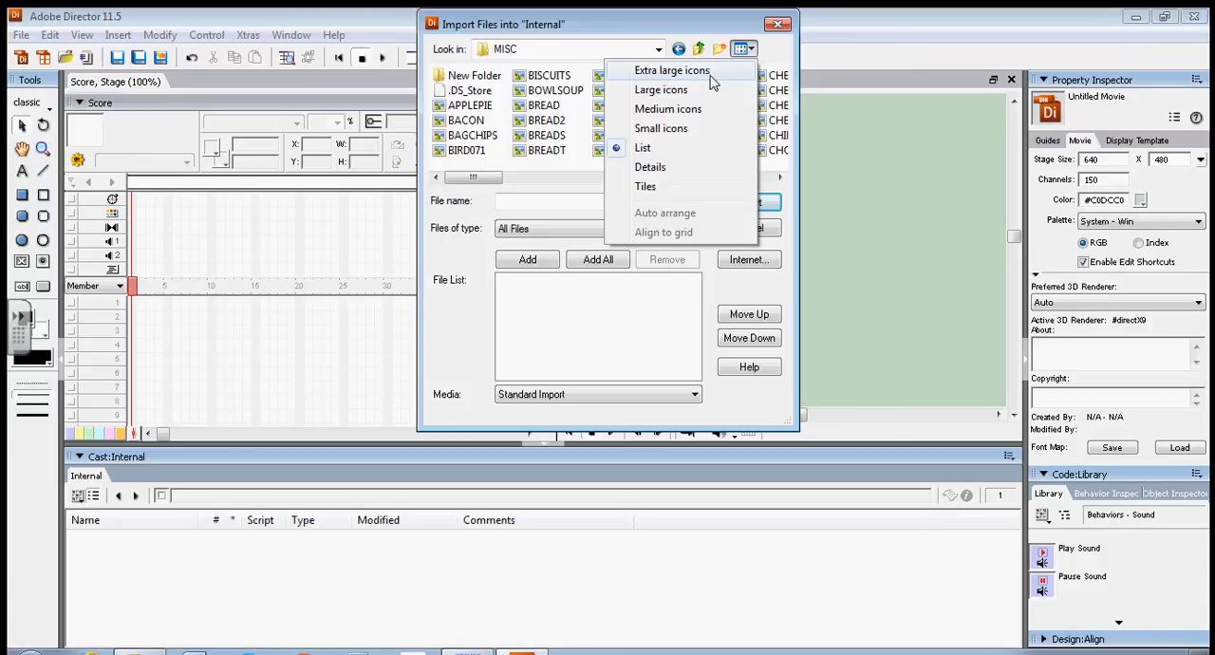
click(662, 90)
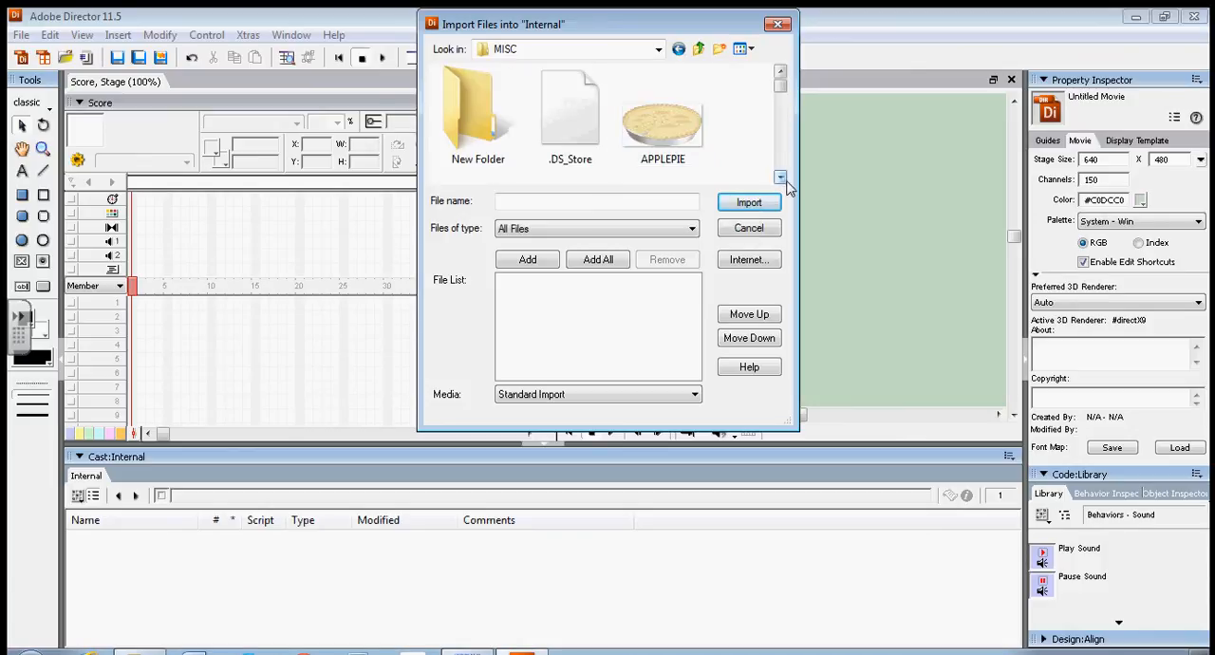
Add APPLEPIE to the file list and import it as a Bitmap Image with the default image options, continuing past the read warning.
click(661, 115)
click(528, 260)
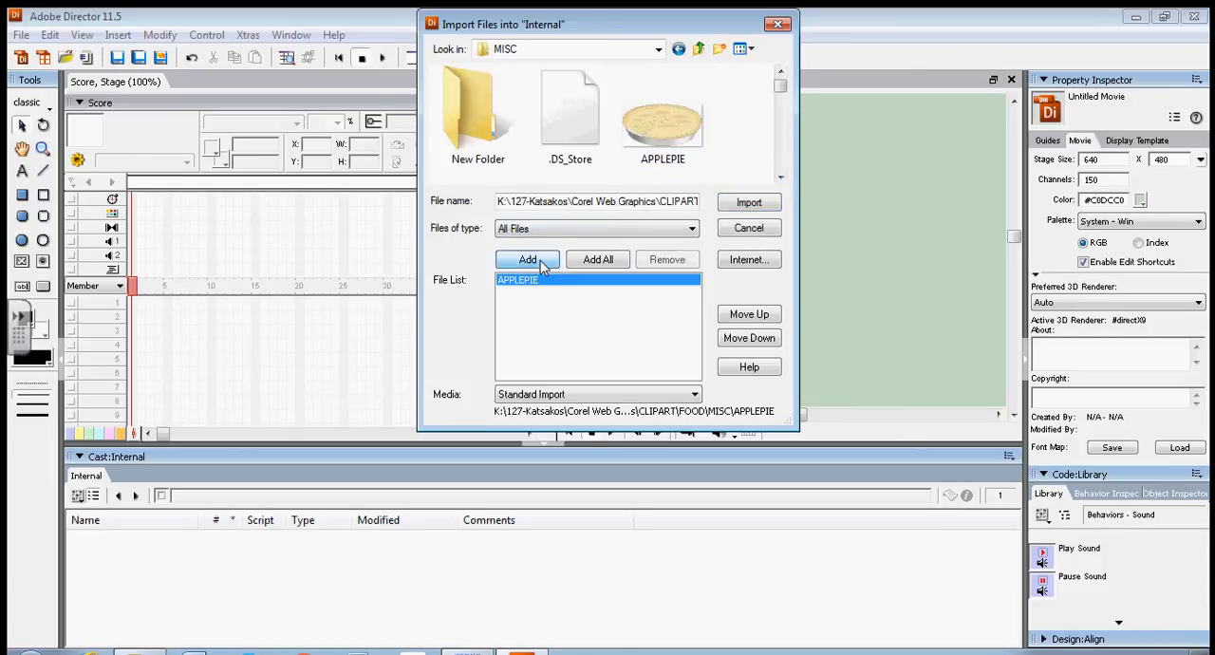
click(749, 205)
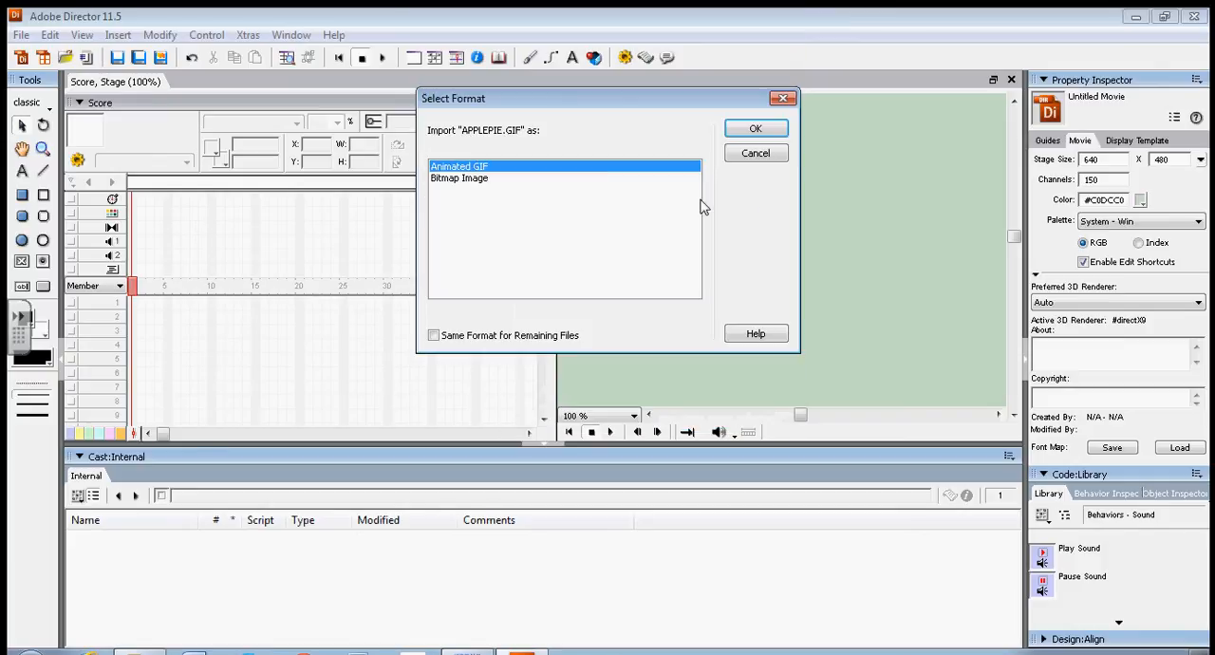
click(478, 180)
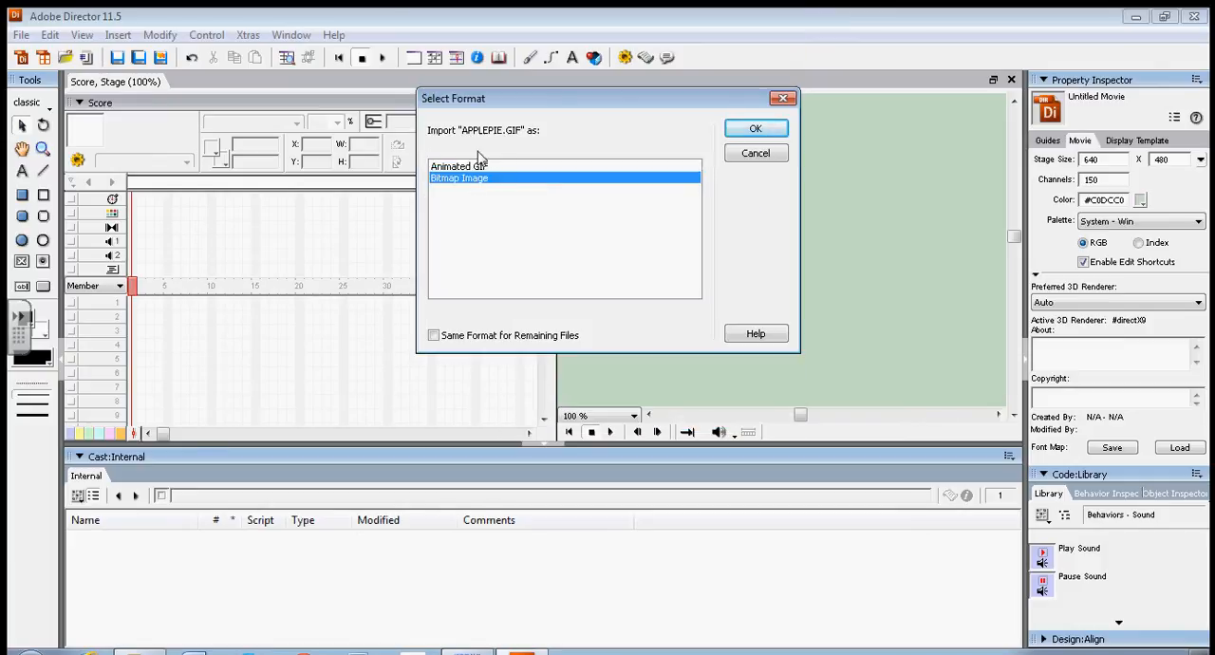
click(751, 131)
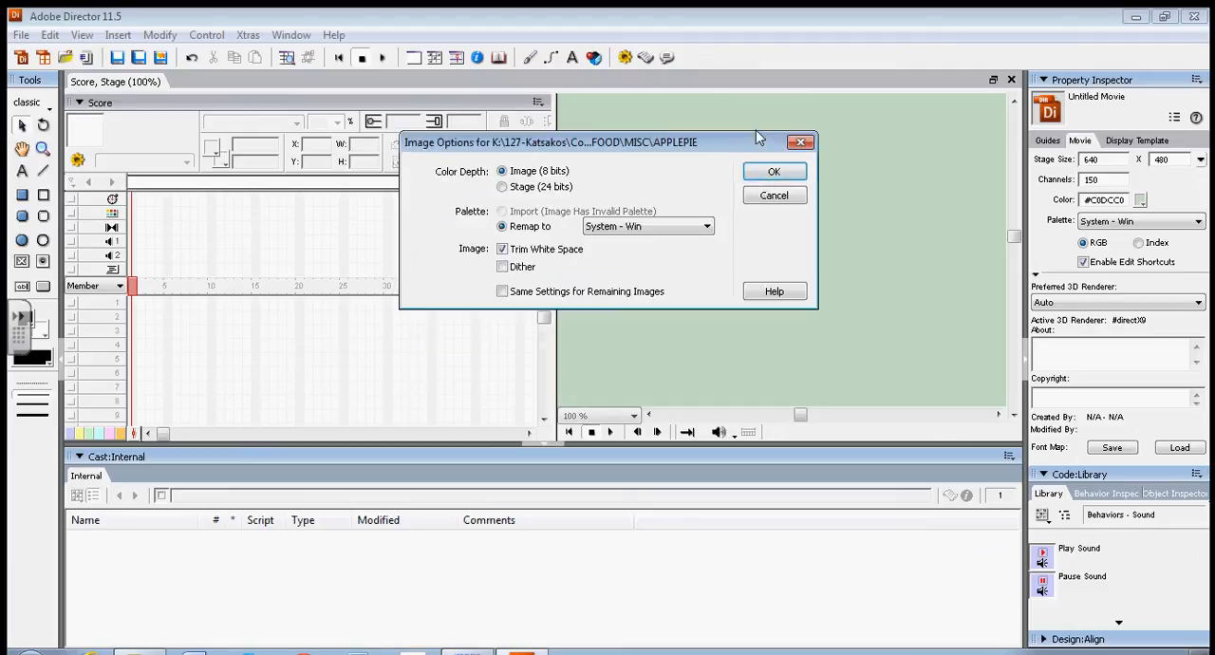
click(779, 174)
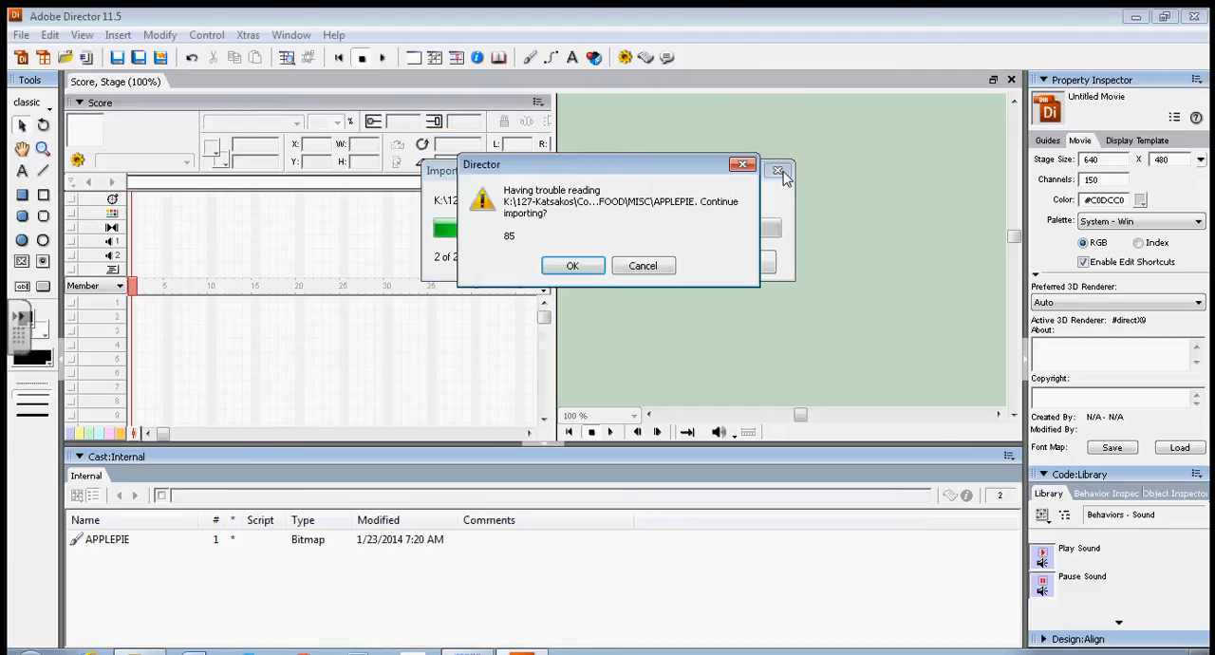
click(575, 268)
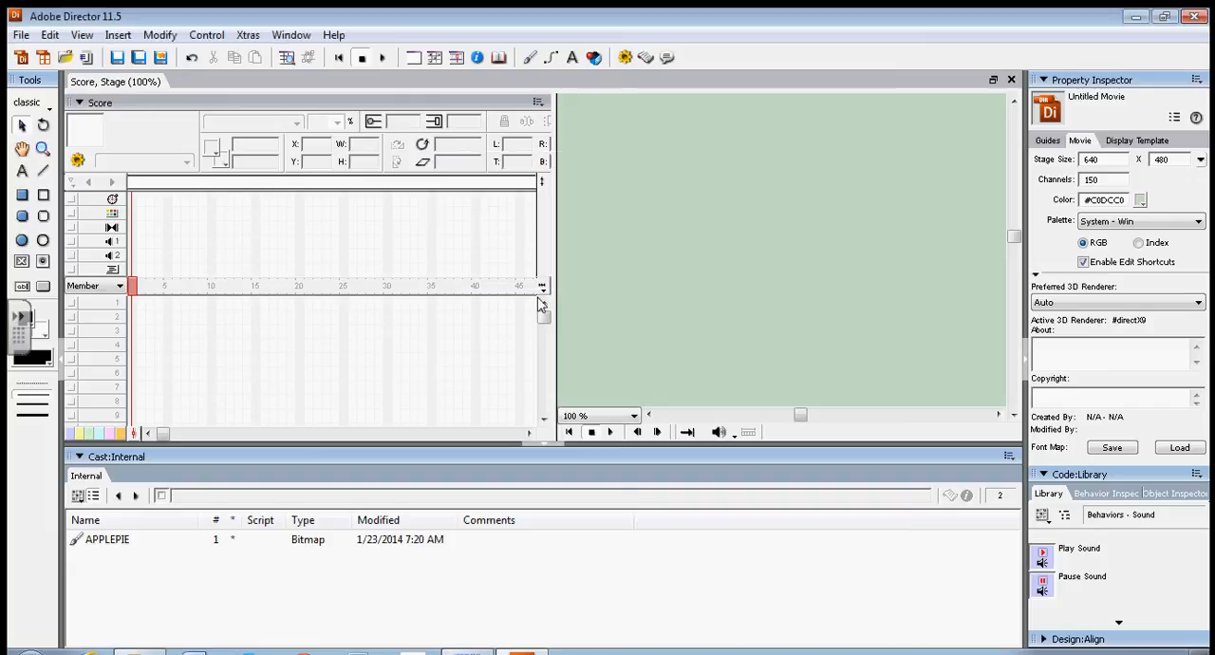
Show the internal cast as thumbnails and place the APPLEPIE member on the stage at about X 185, Y 147.
click(91, 497)
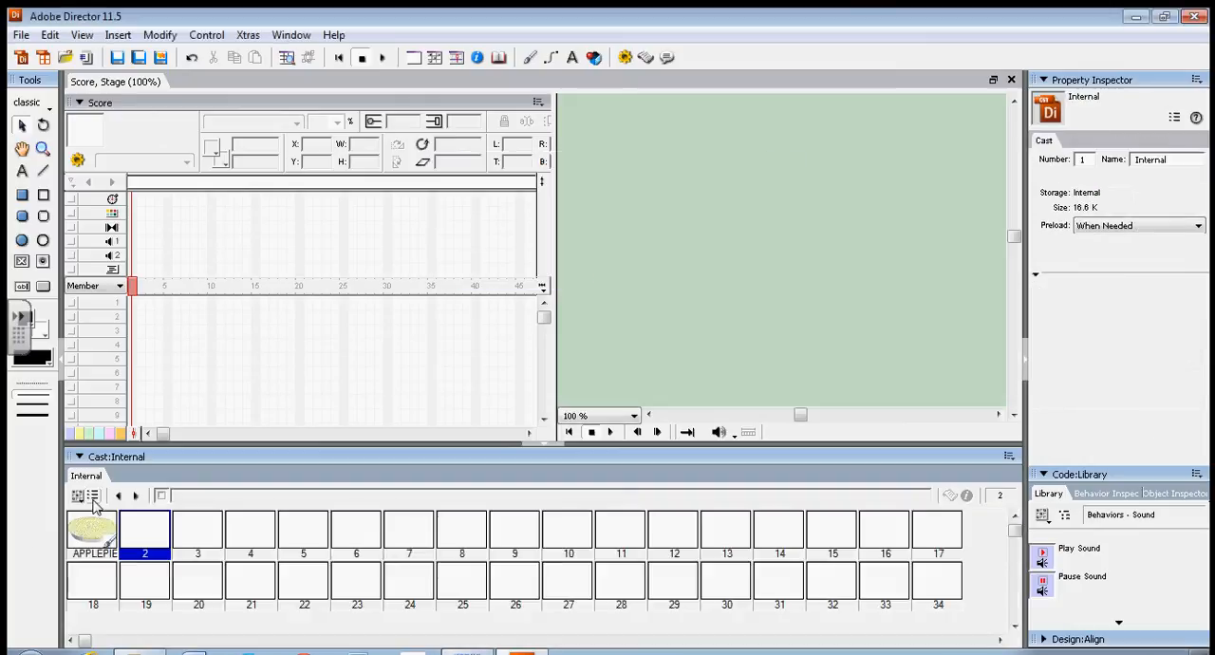
click(98, 535)
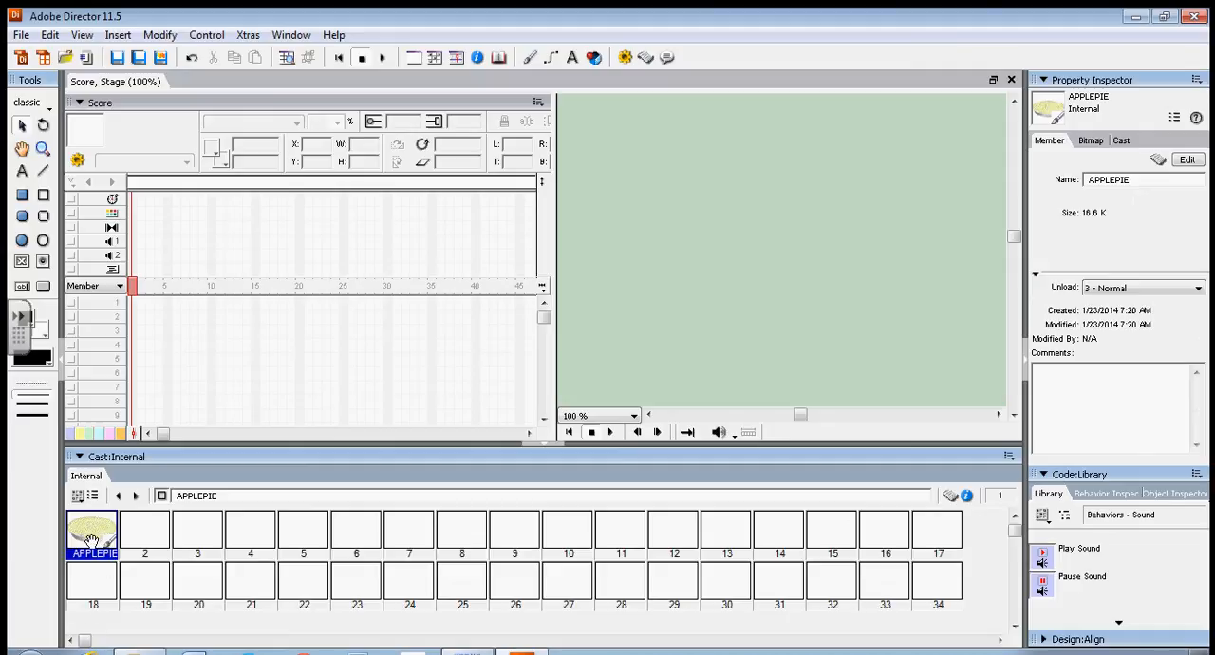
drag(93, 539, 729, 233)
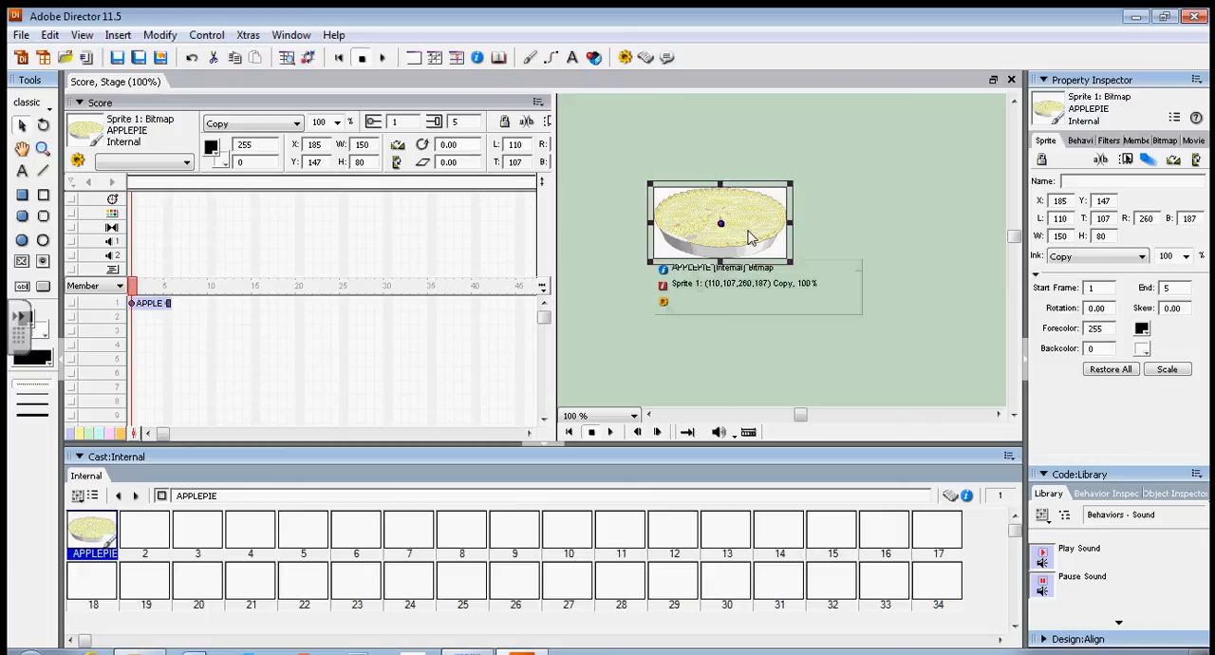
With the stage at 50% zoom, move the apple pie sprite near the stage center, about X 309, Y 227, and set its ink to Matte.
click(633, 416)
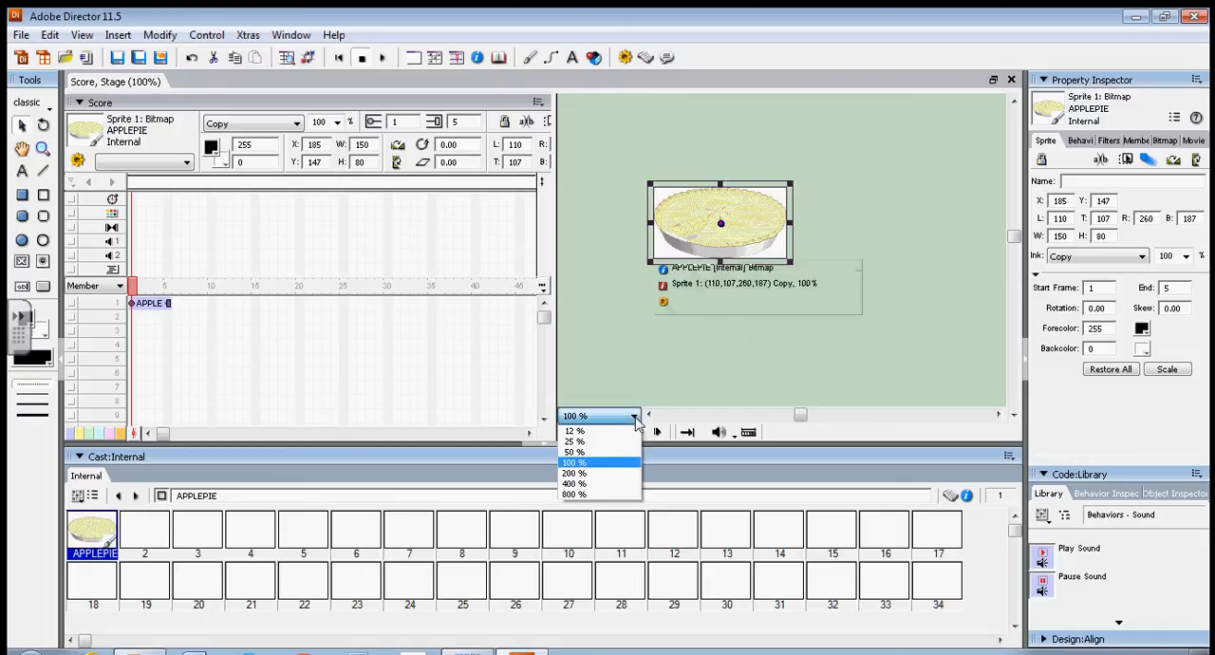
click(606, 452)
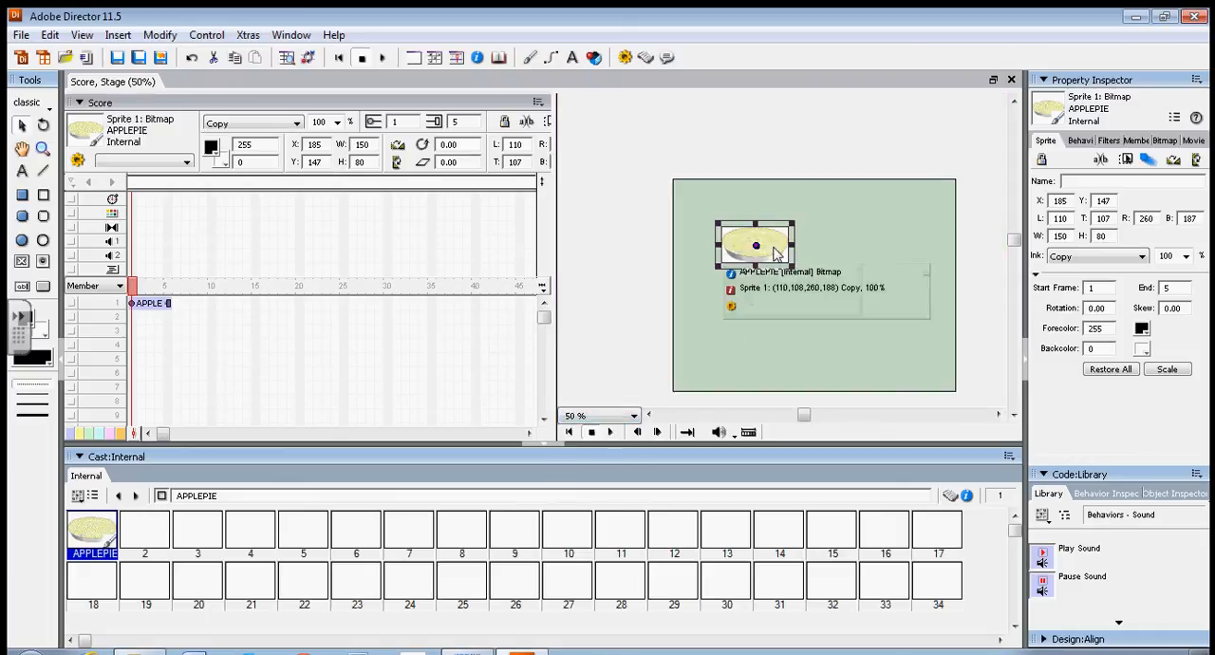
drag(775, 249, 826, 279)
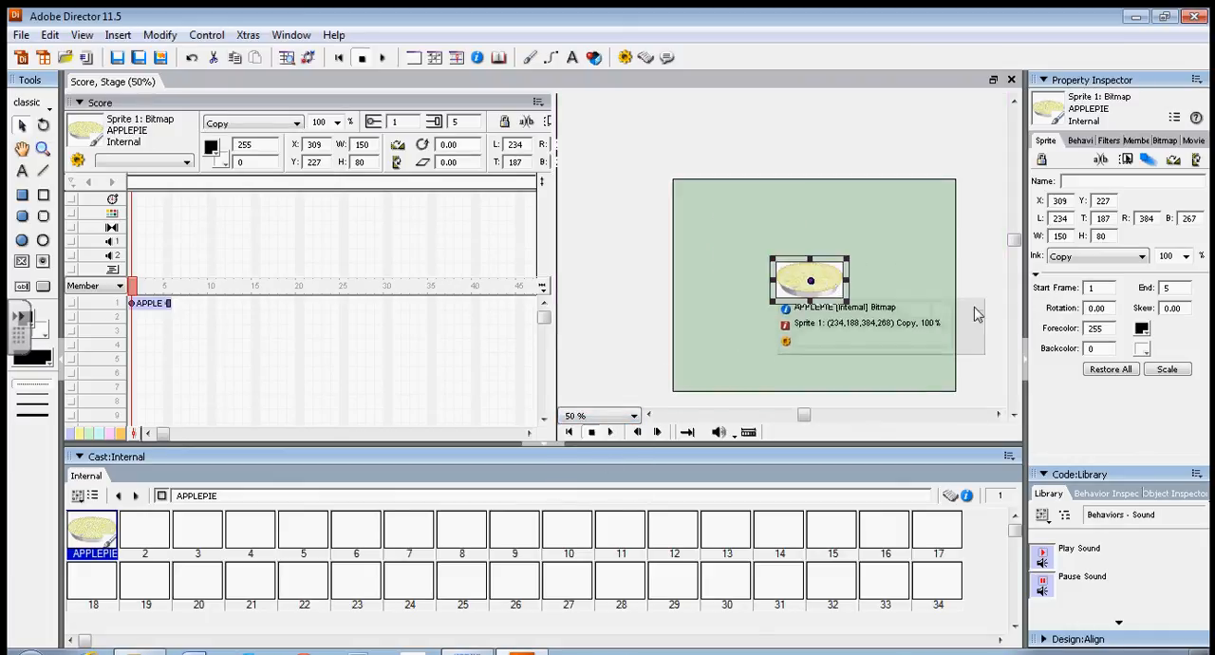
click(1125, 257)
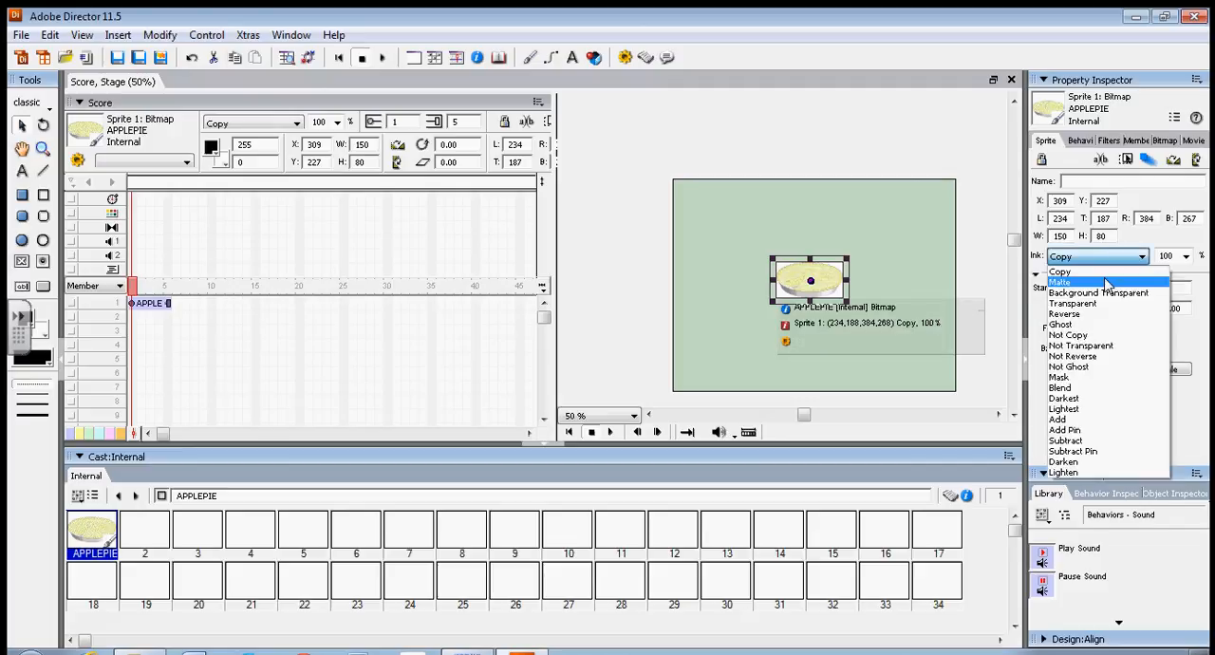
click(1101, 283)
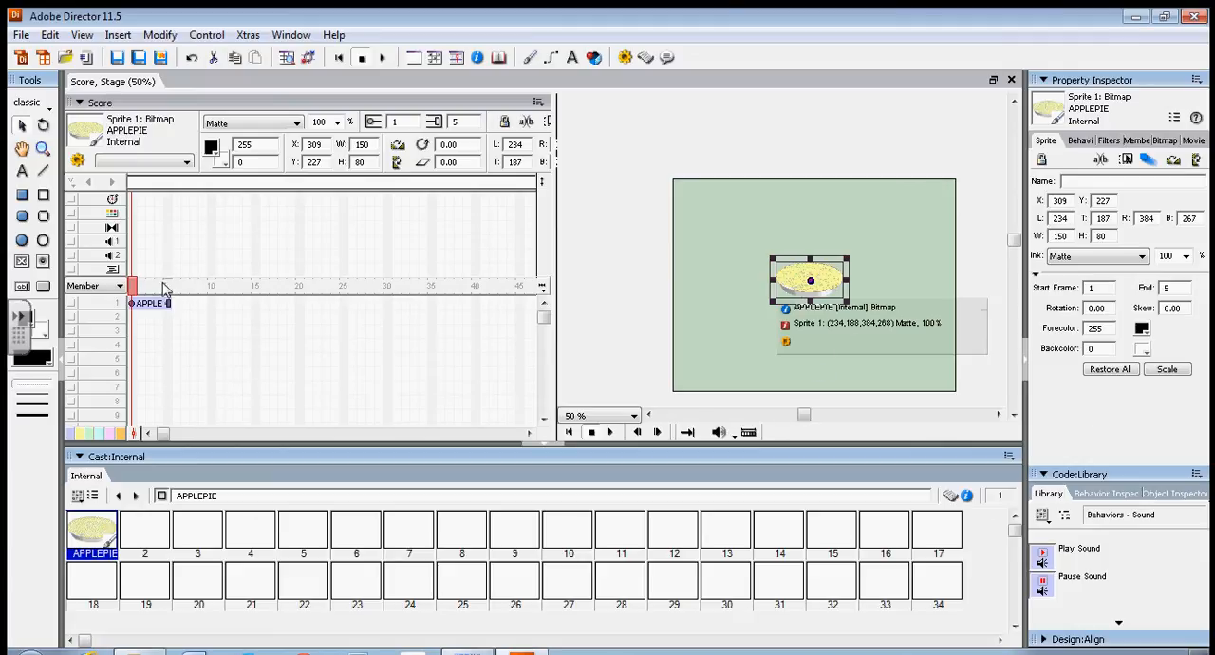
Apply the Hold on Current Frame behavior from the Navigation library to frame 5 of the score's script channel.
click(1049, 521)
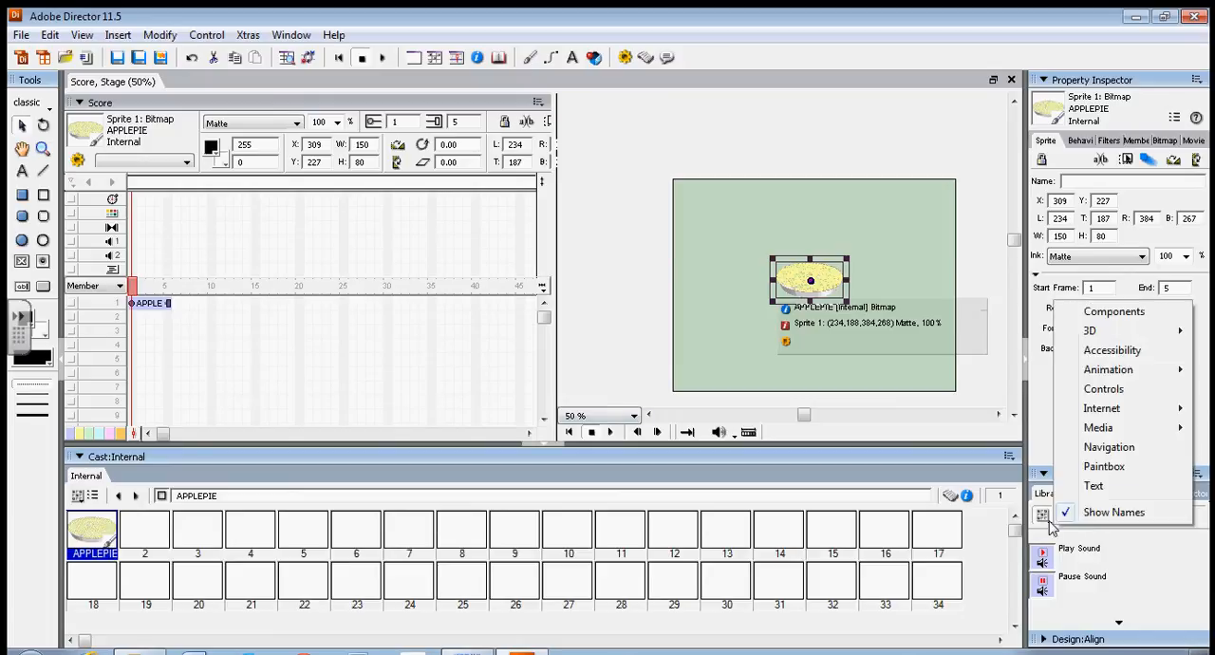
click(1105, 449)
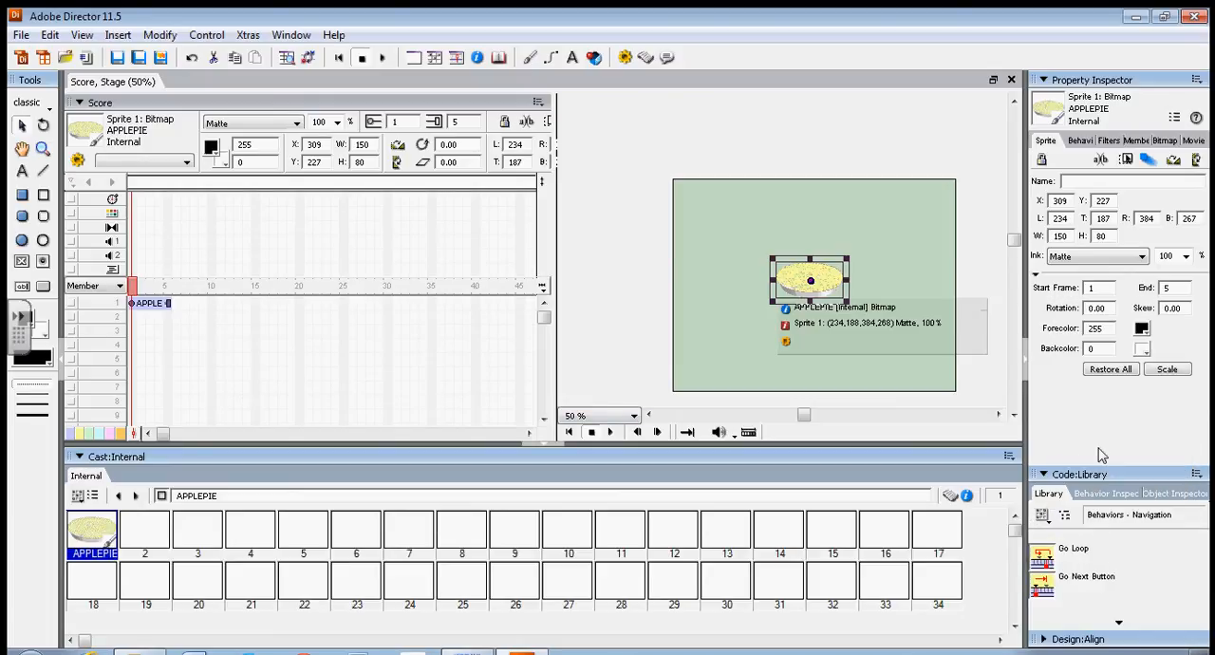
click(1119, 625)
click(1120, 626)
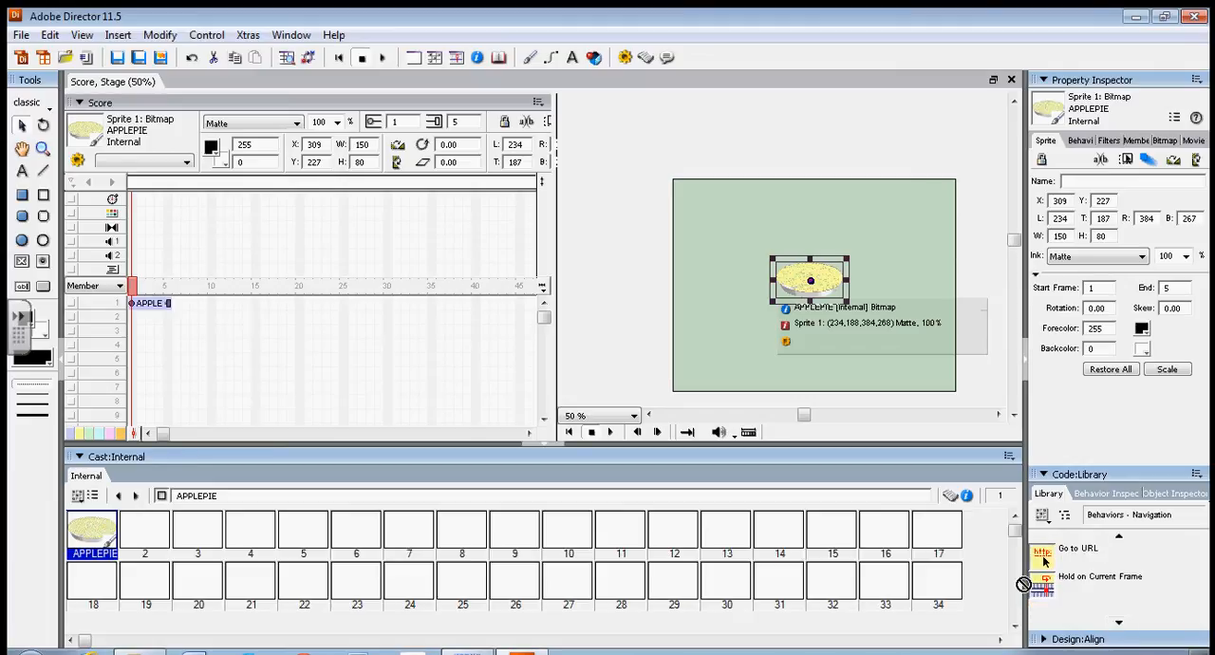
drag(1036, 581, 167, 270)
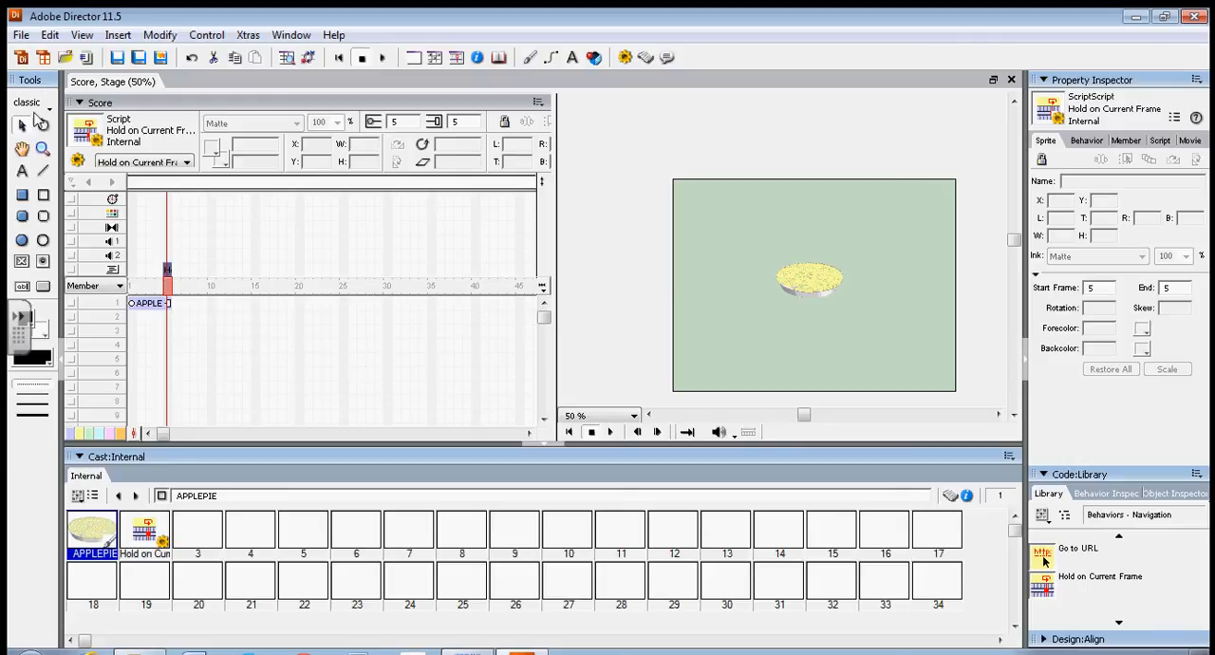
Draw a text field about 236 wide above the apple pie on the stage, at about X 96, Y 66.
click(23, 287)
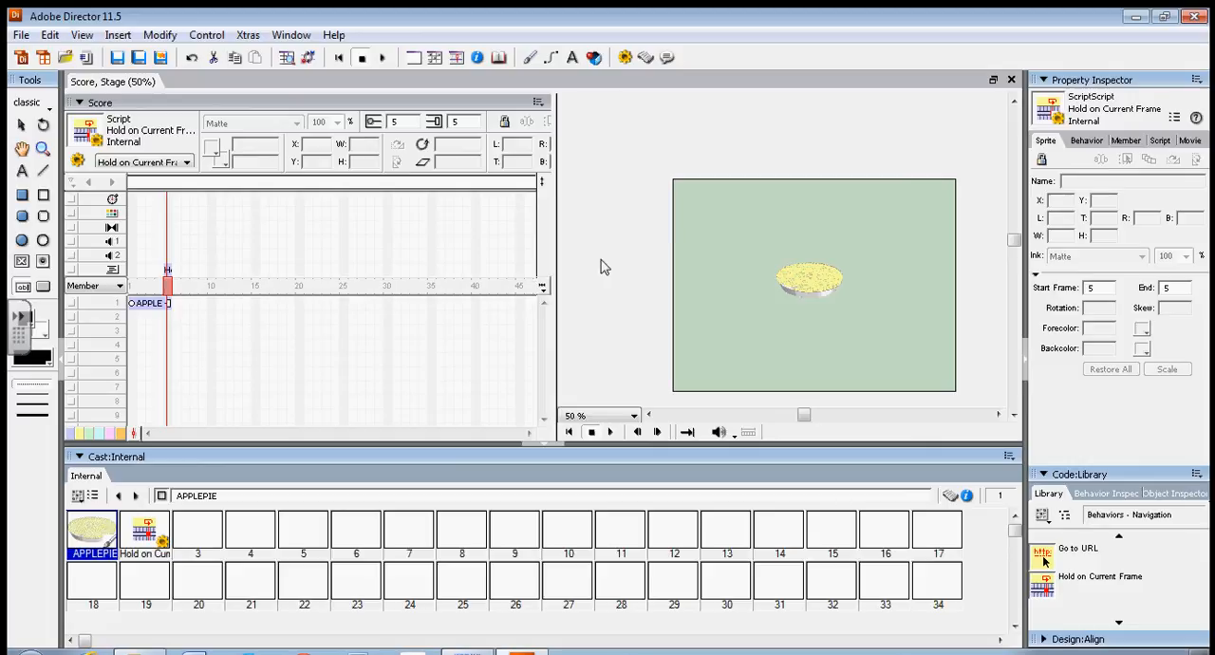
drag(720, 207, 928, 249)
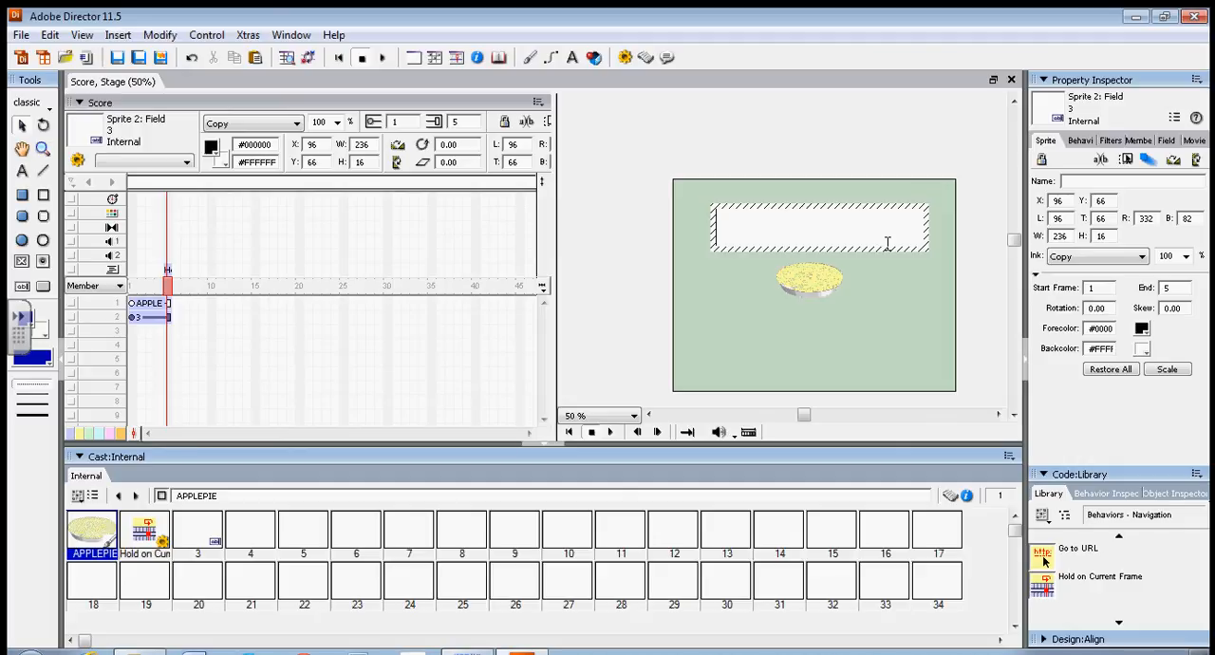
click(529, 231)
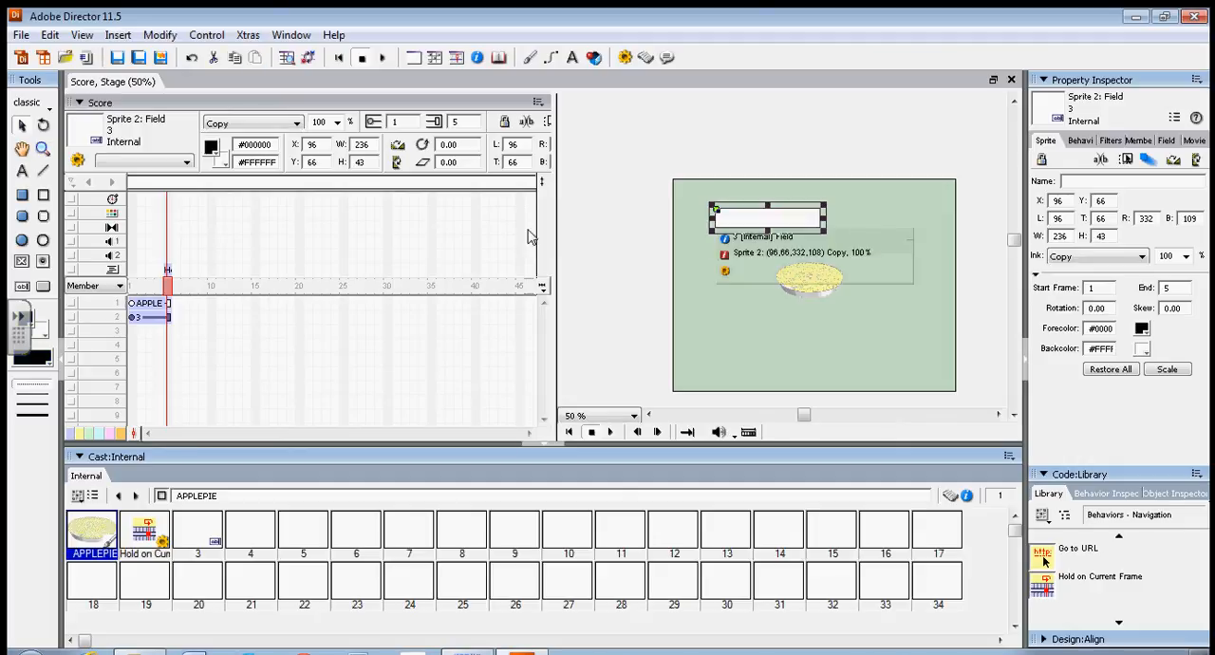
Open the field for text editing and set its text color to dark green in the Text Inspector.
double_click(802, 227)
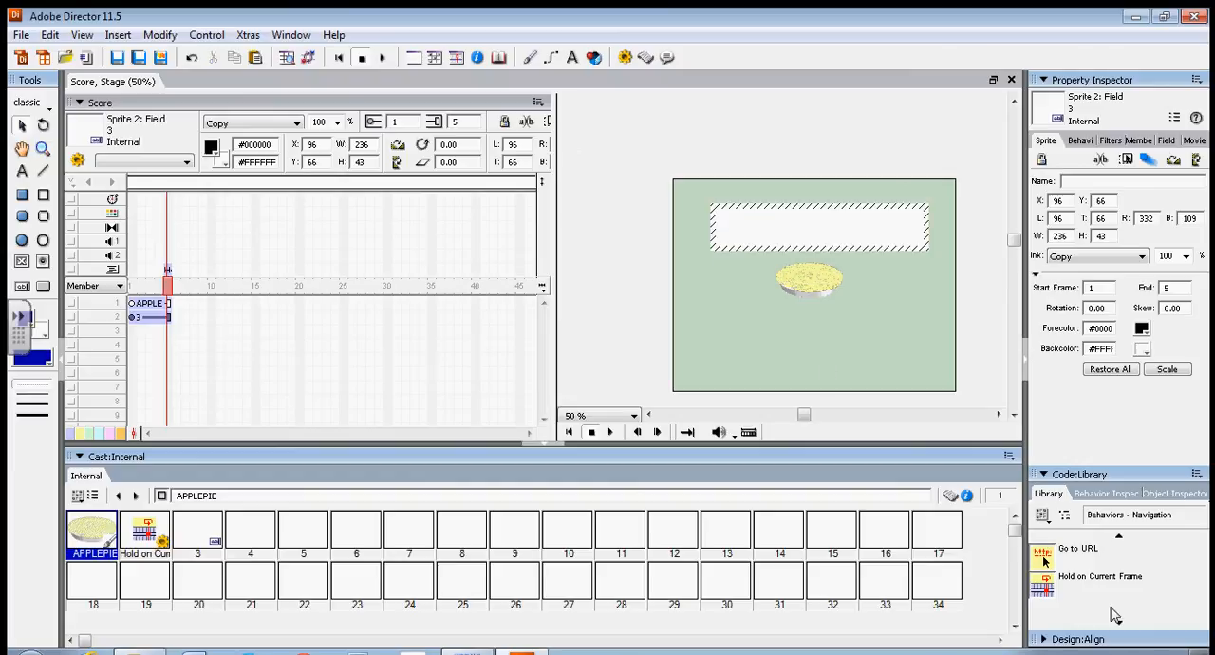
click(1045, 641)
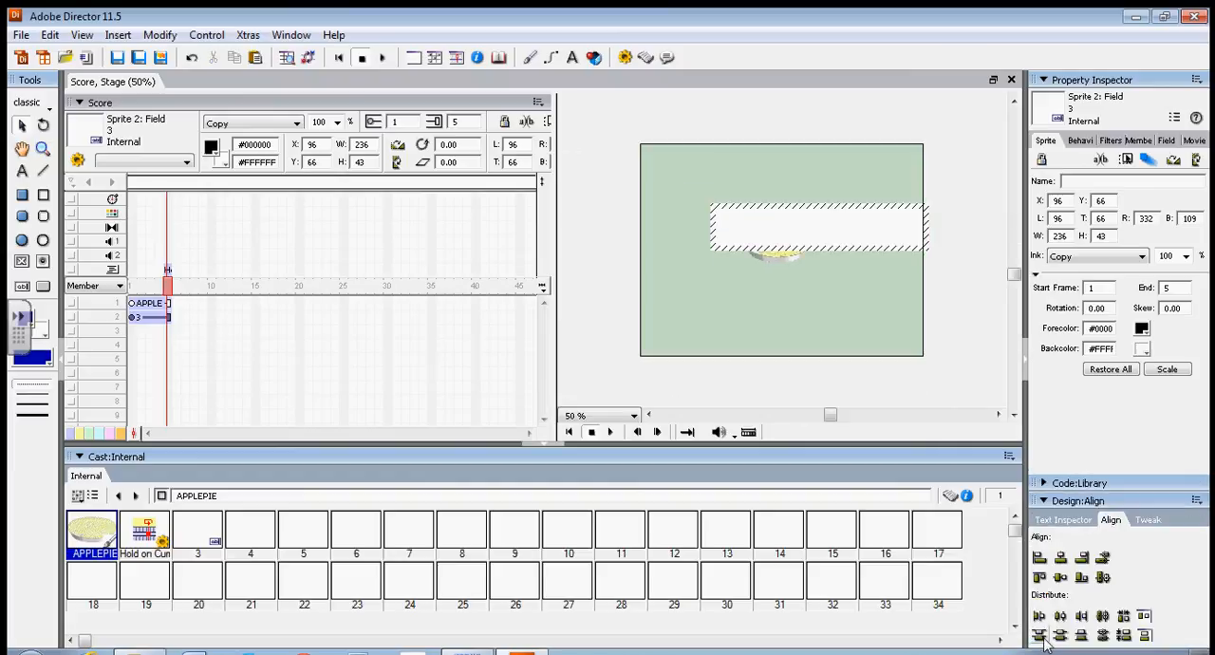
click(1063, 520)
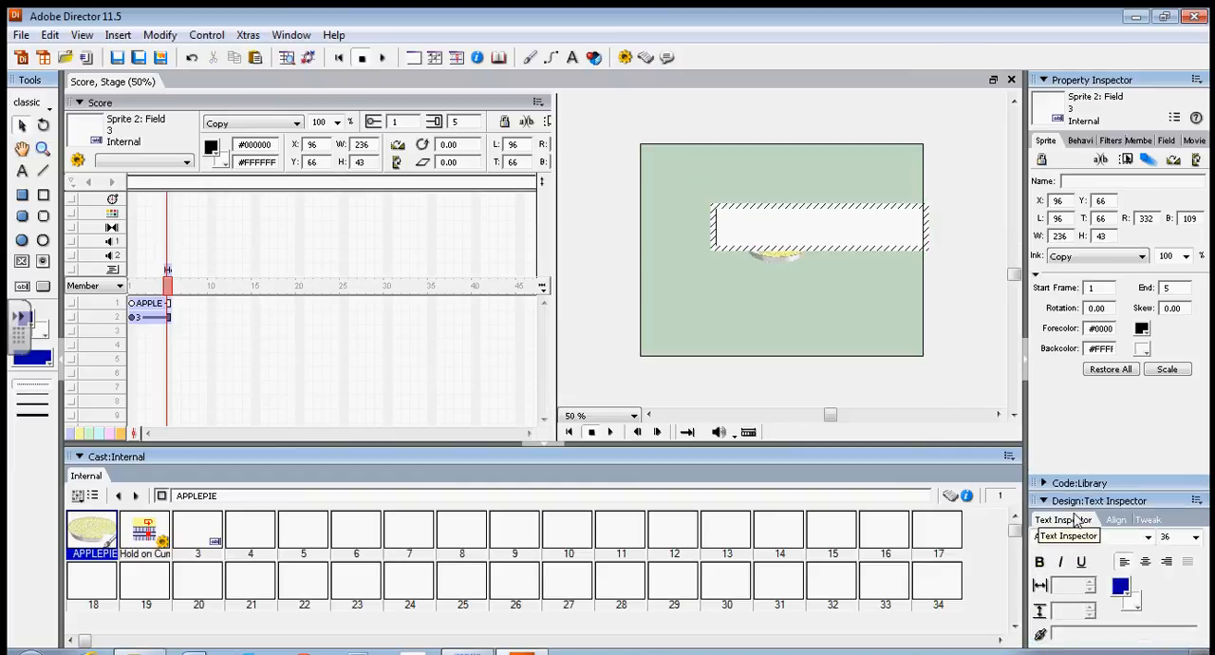
click(1125, 590)
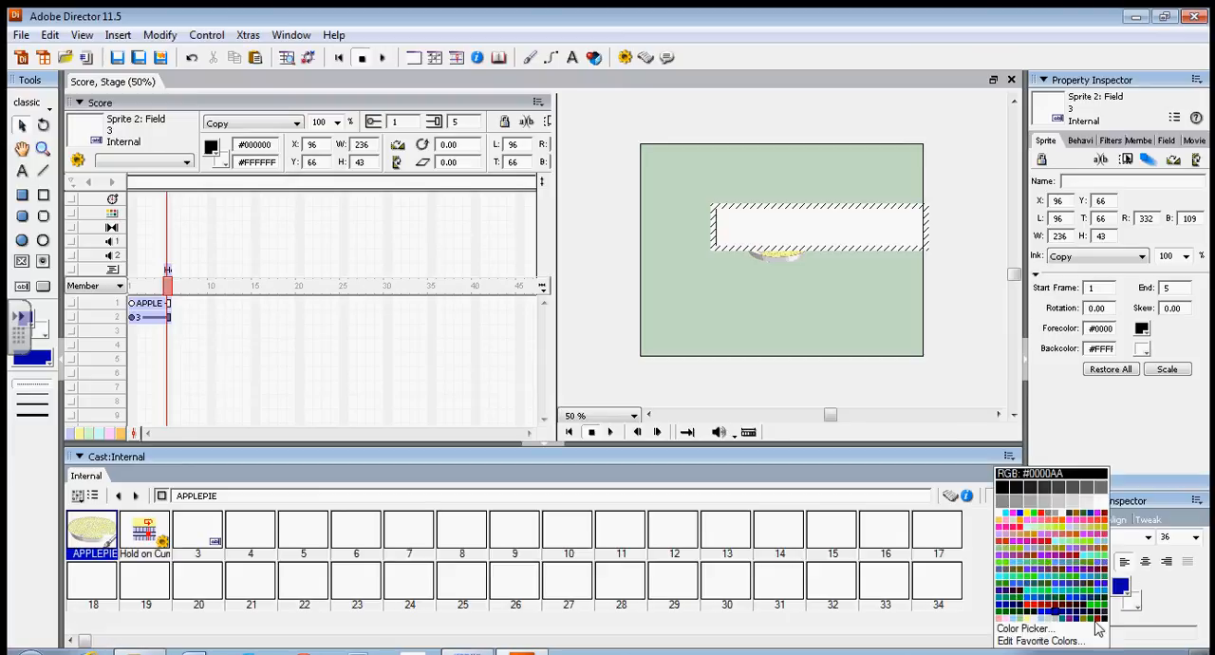
click(1022, 615)
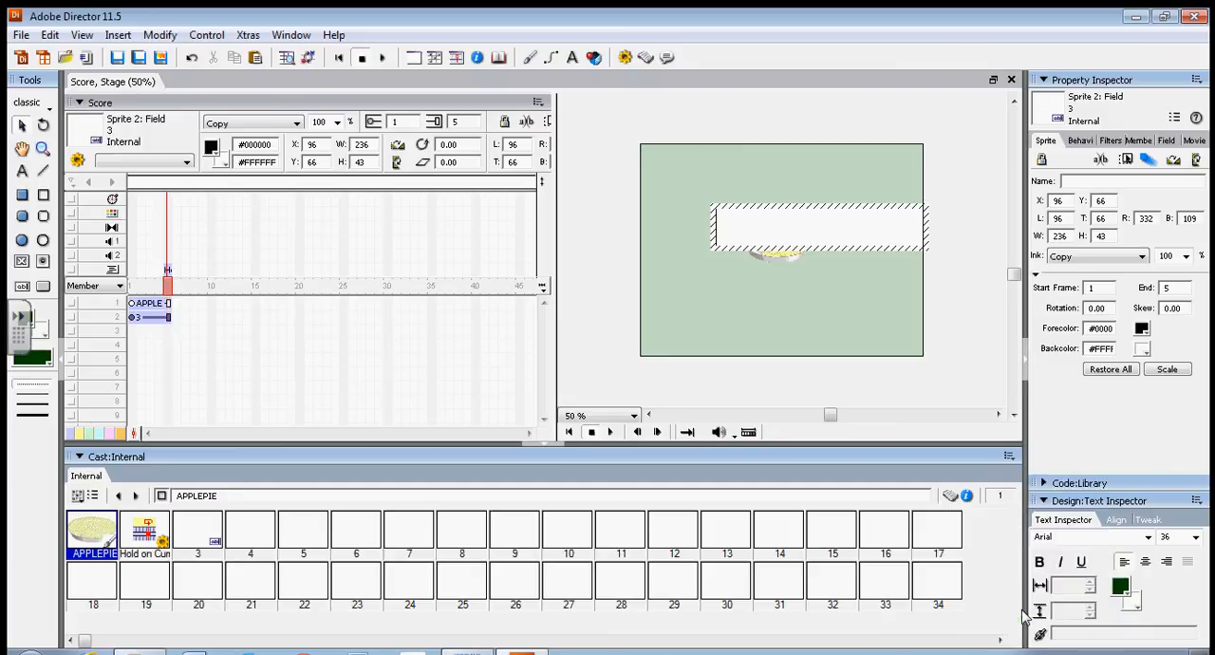
Set the field's font to Comic Sans MS, finish text editing and select the field sprite on the stage.
click(1147, 538)
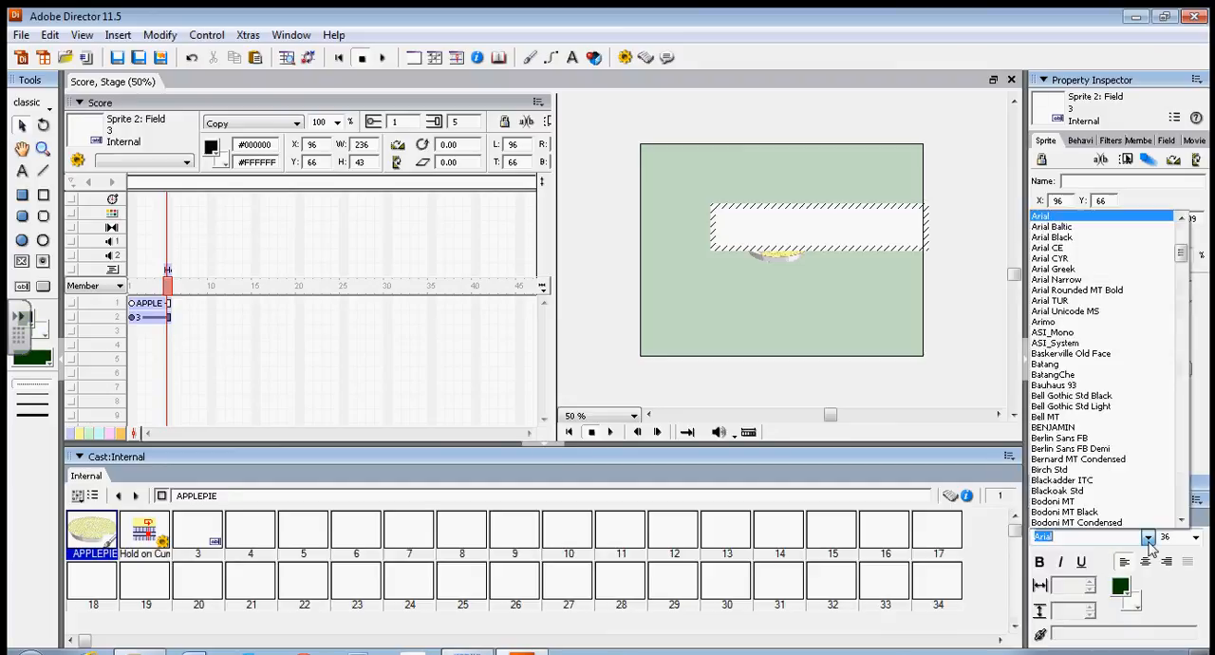
scroll(1120, 359, down, 3)
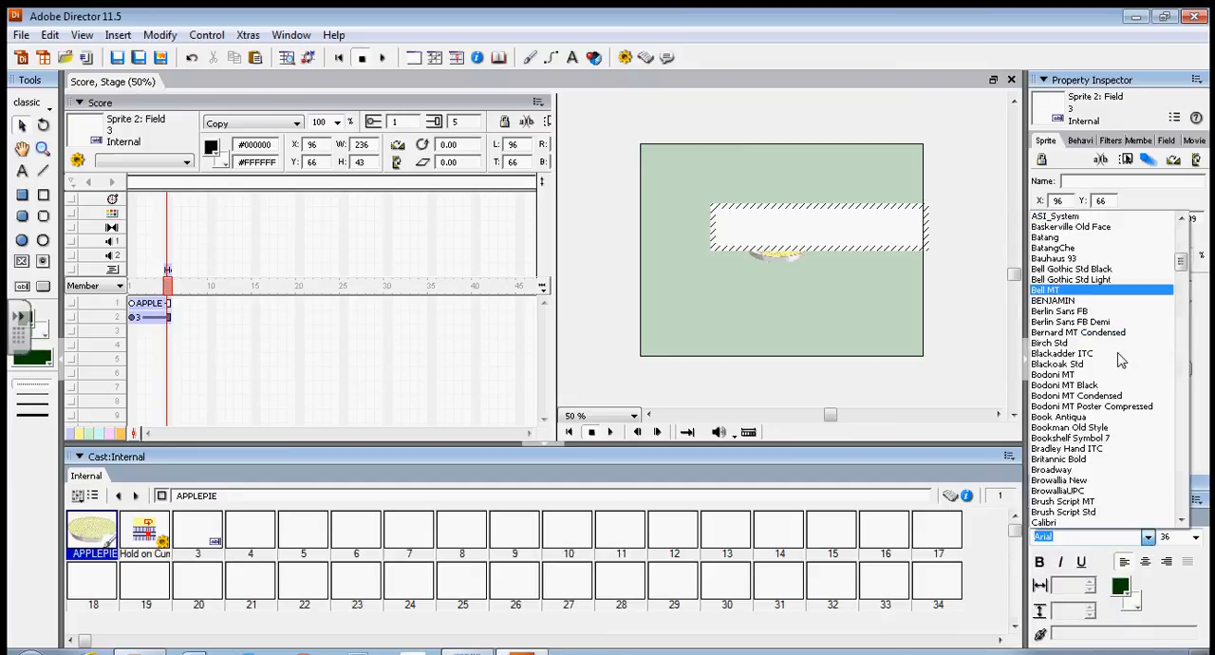
scroll(1120, 359, down, 1)
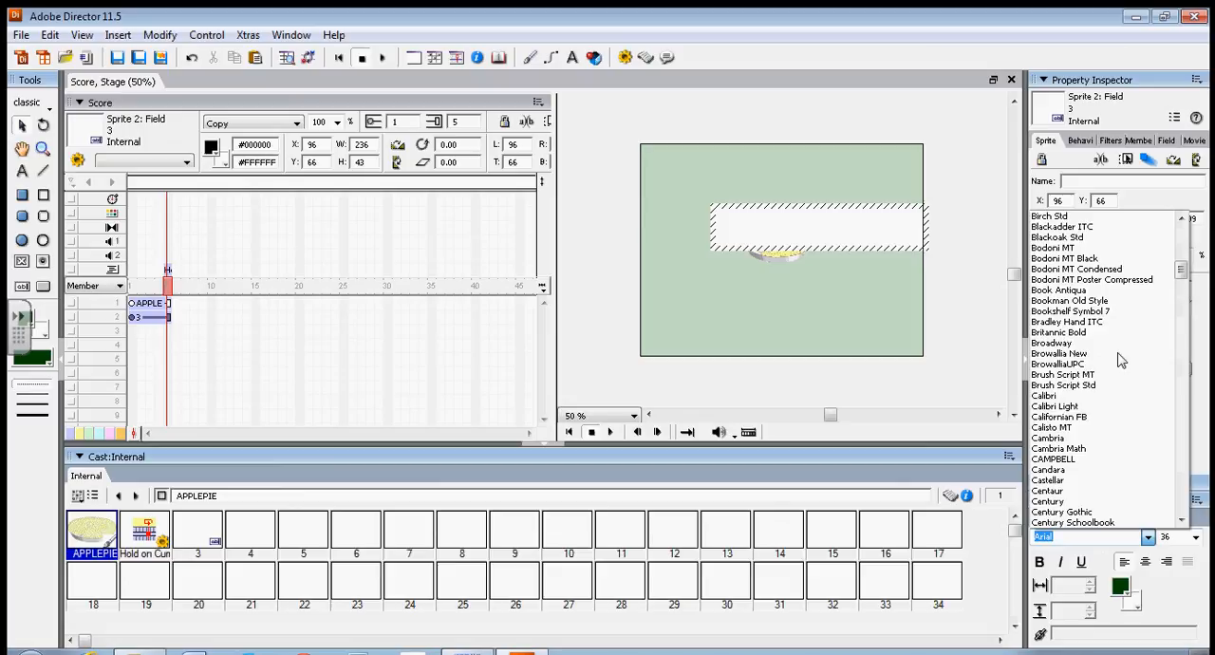
scroll(1121, 359, down, 6)
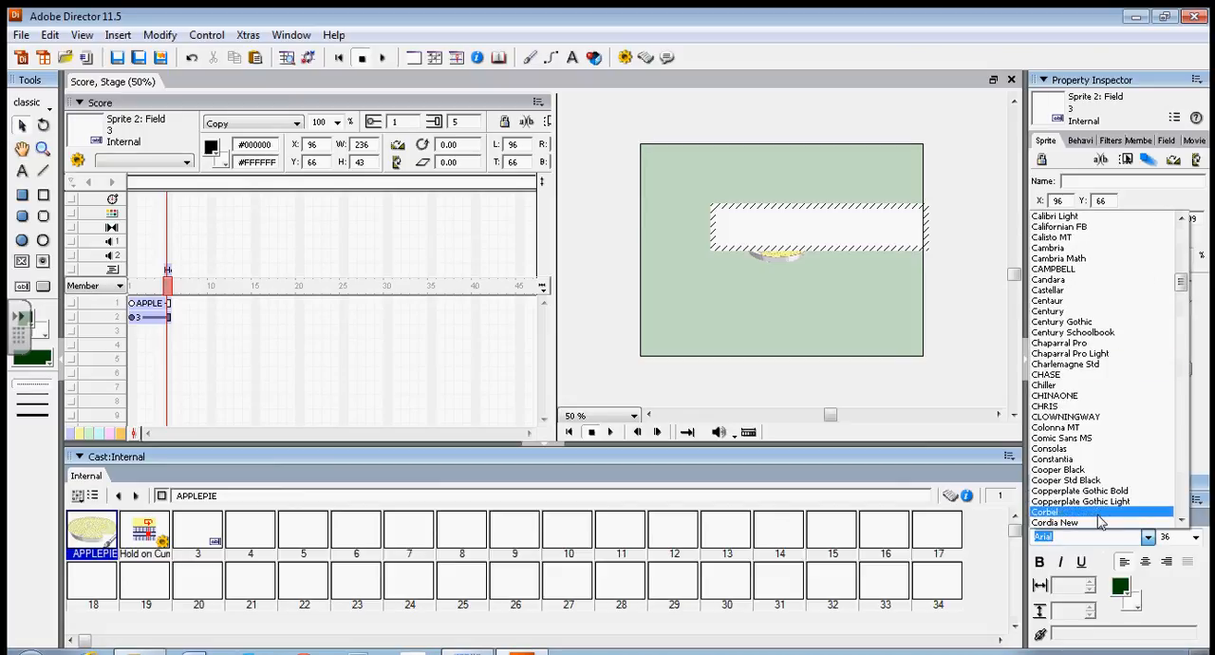
click(1123, 445)
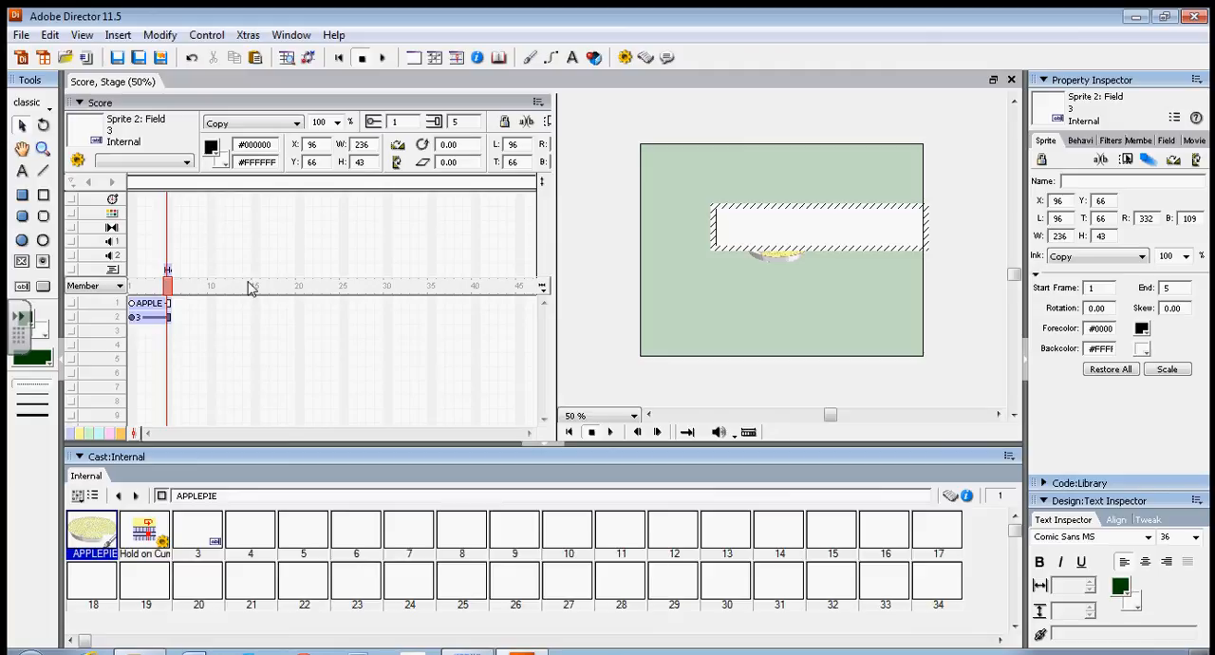
click(748, 169)
click(754, 188)
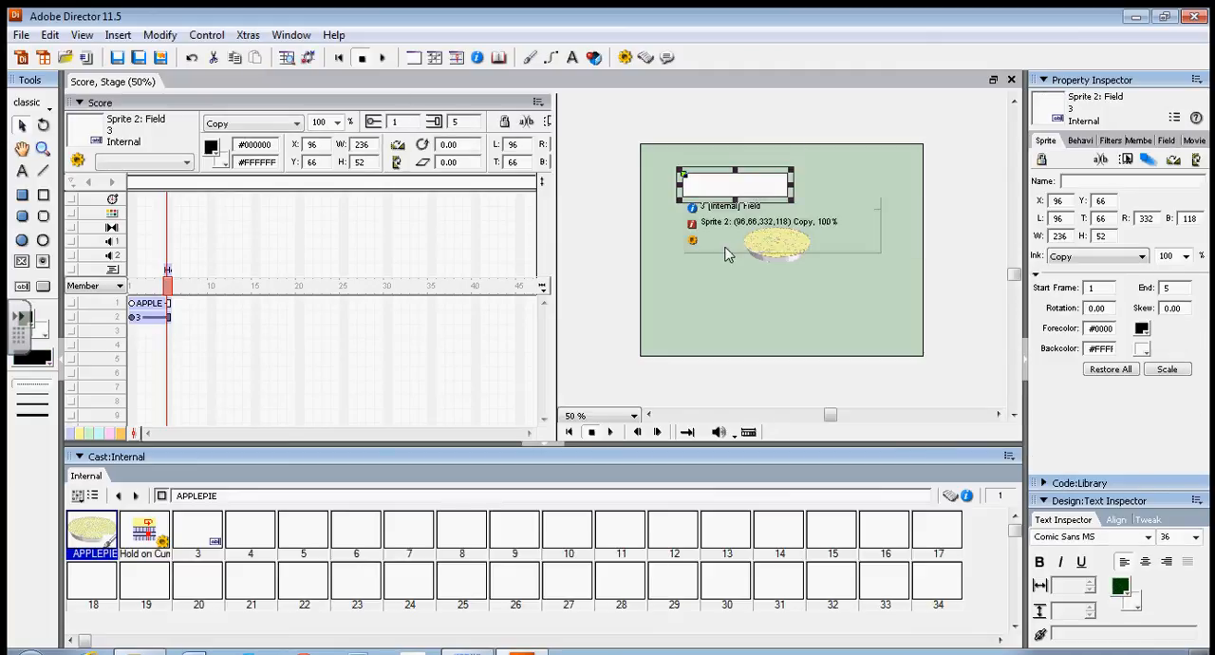
Look through the Text behaviors in the code library for one that displays text in the field.
click(1048, 485)
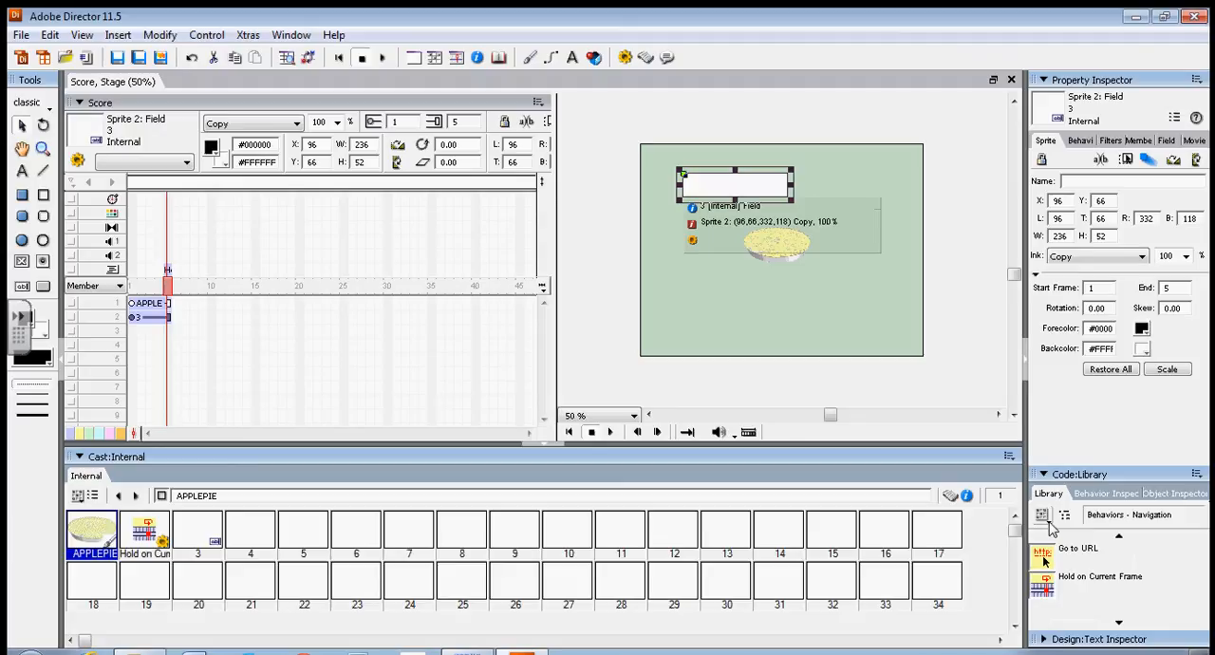
click(1043, 517)
click(1087, 486)
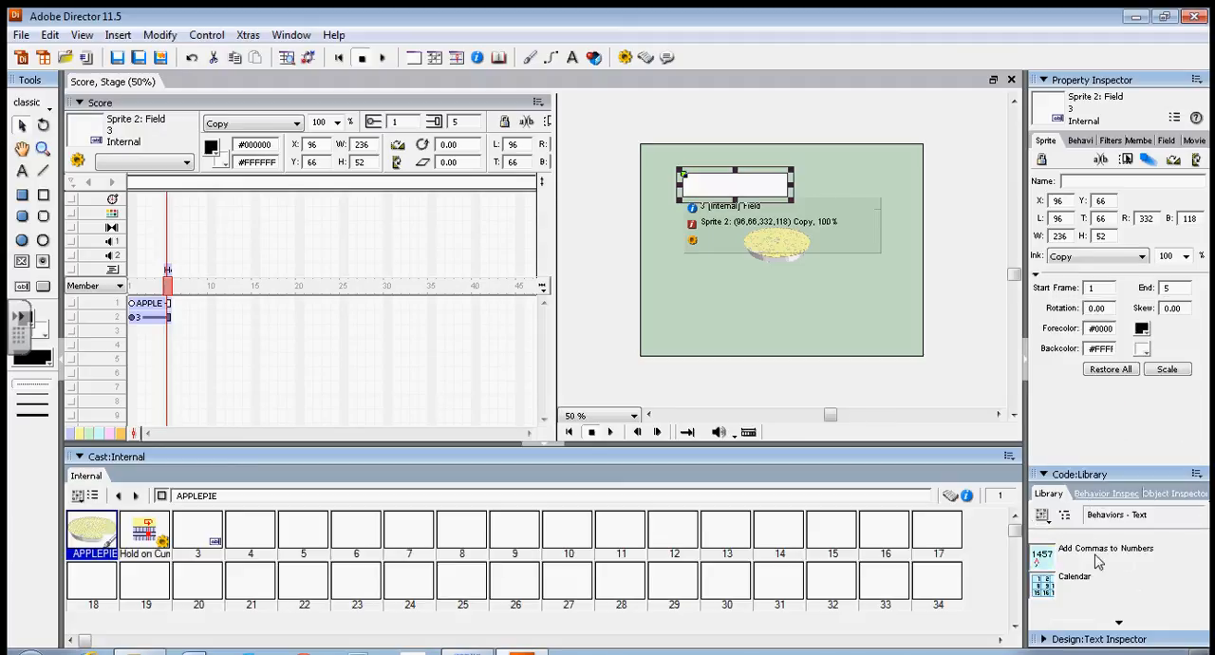
click(1122, 626)
click(1122, 625)
click(1121, 626)
click(1122, 625)
click(1121, 626)
click(1121, 625)
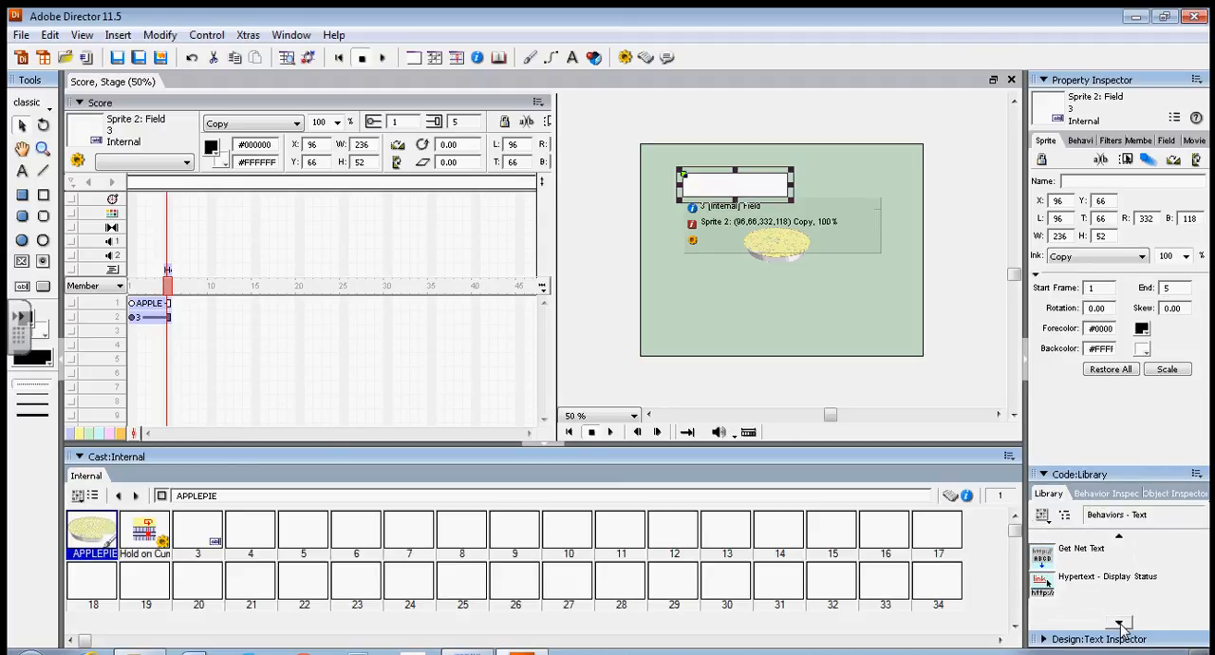
click(1121, 626)
click(1121, 625)
click(1121, 626)
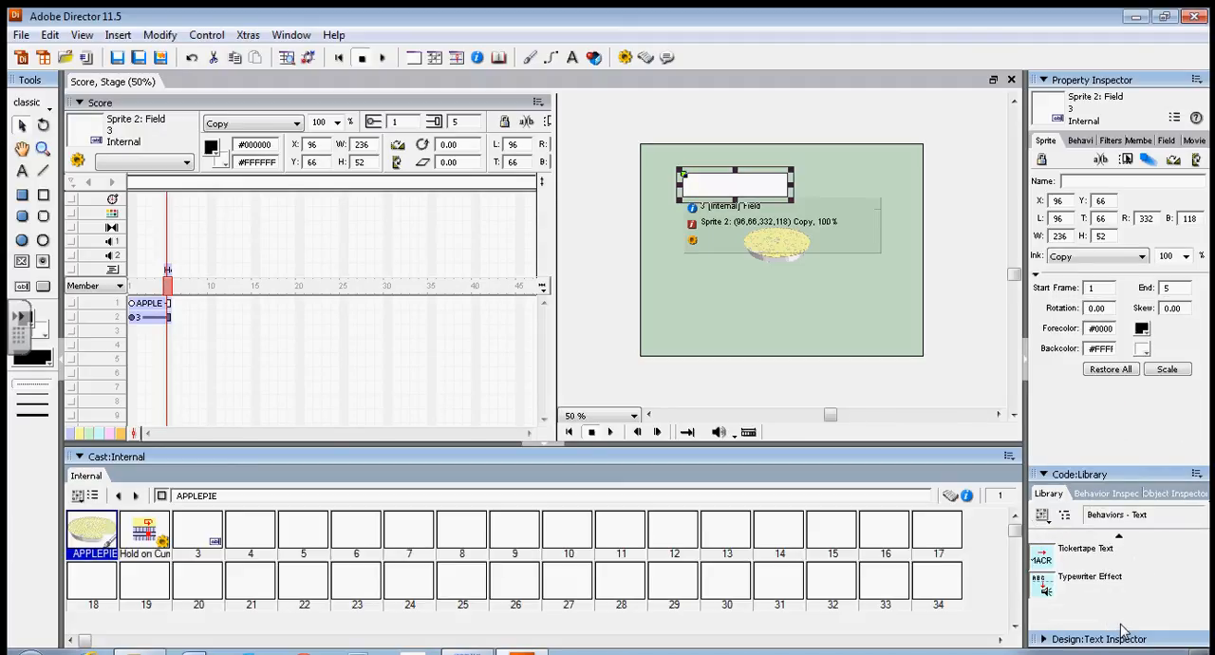
Apply the Display Text behavior from the Controls library to the field sprite, behaving as a tooltip (dynamic size and position).
click(1043, 514)
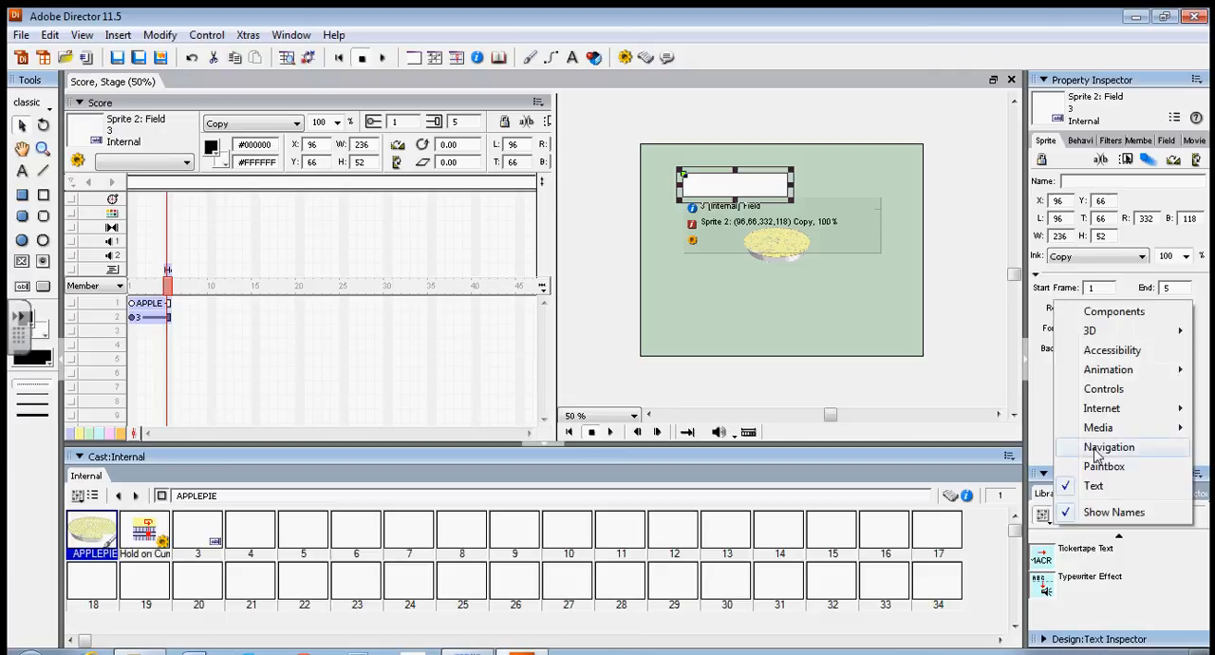
click(1114, 391)
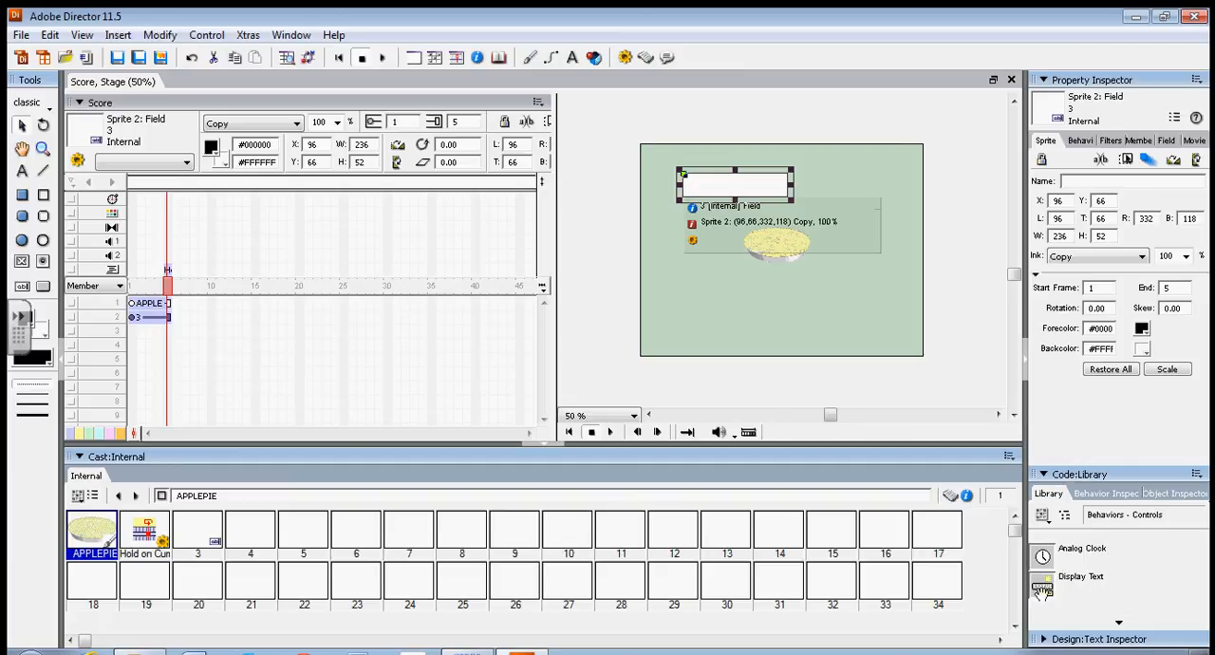
mouse_move(1042, 587)
mouse_down()
mouse_move(955, 494)
mouse_move(809, 169)
mouse_move(778, 164)
mouse_move(760, 187)
mouse_up()
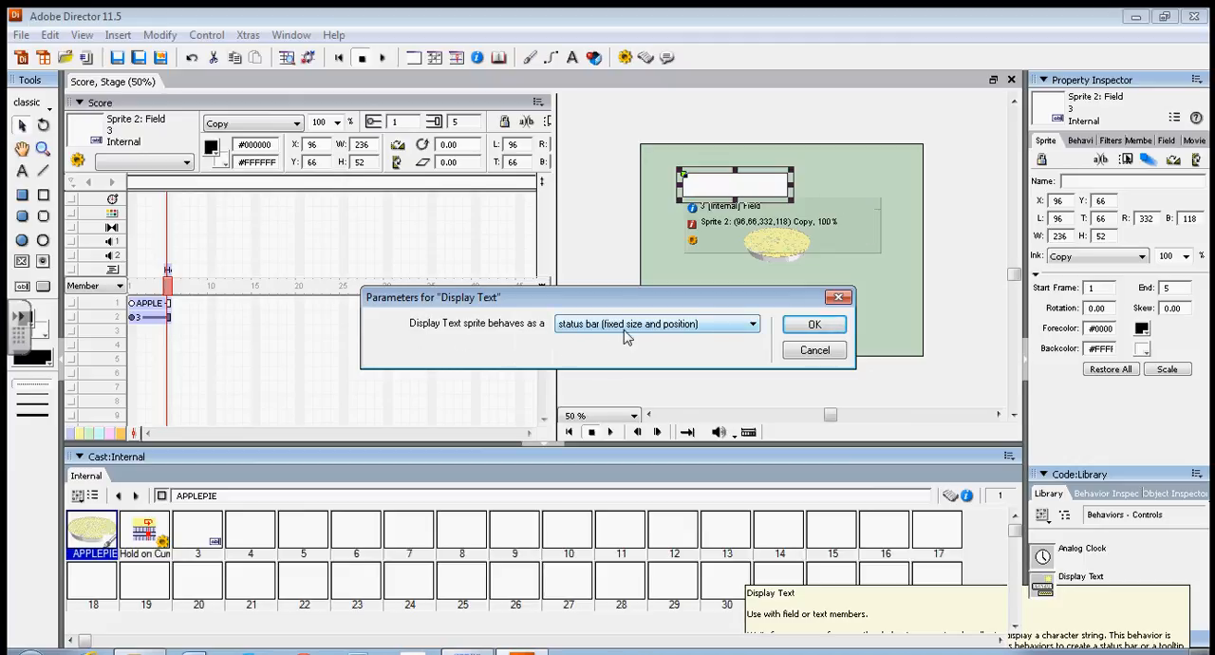
click(759, 326)
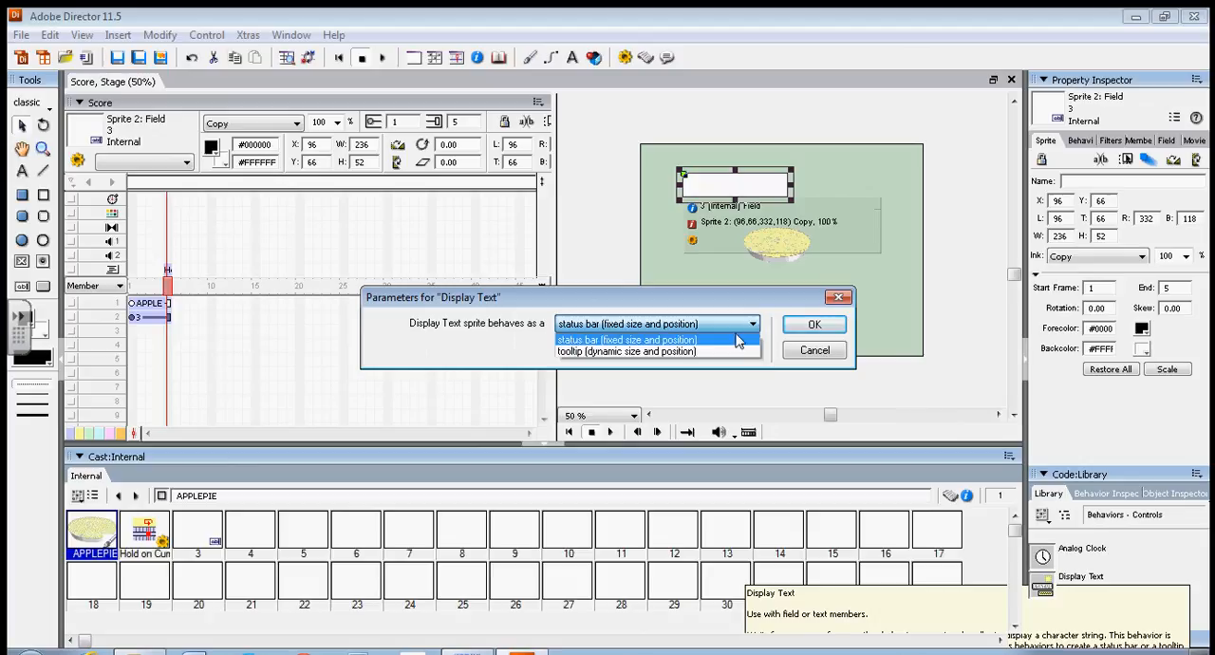
click(719, 353)
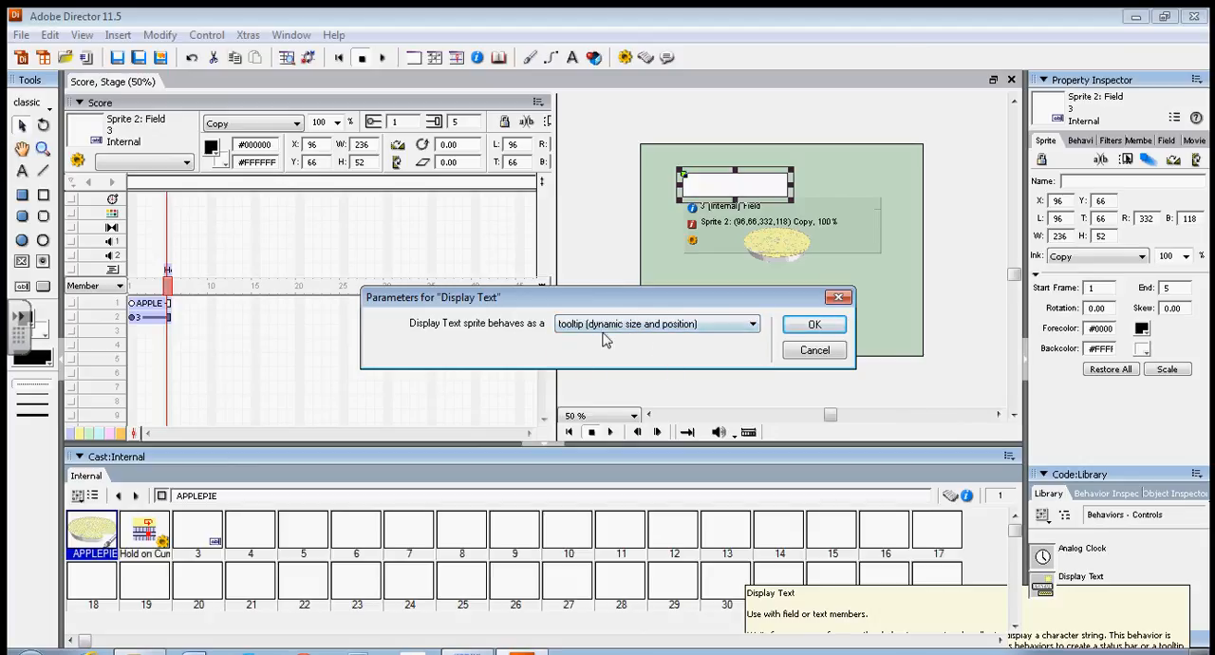
click(815, 325)
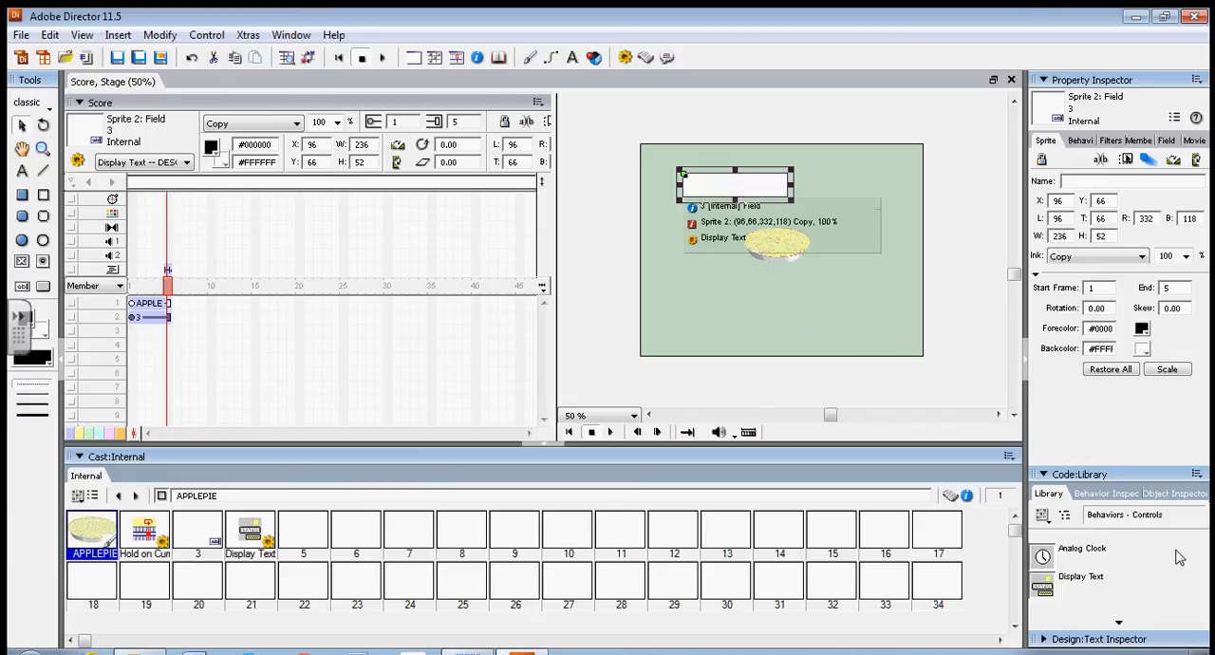
Find the Tooltip behavior in the Controls library and apply it to the apple pie sprite on the stage.
click(1120, 624)
click(1121, 624)
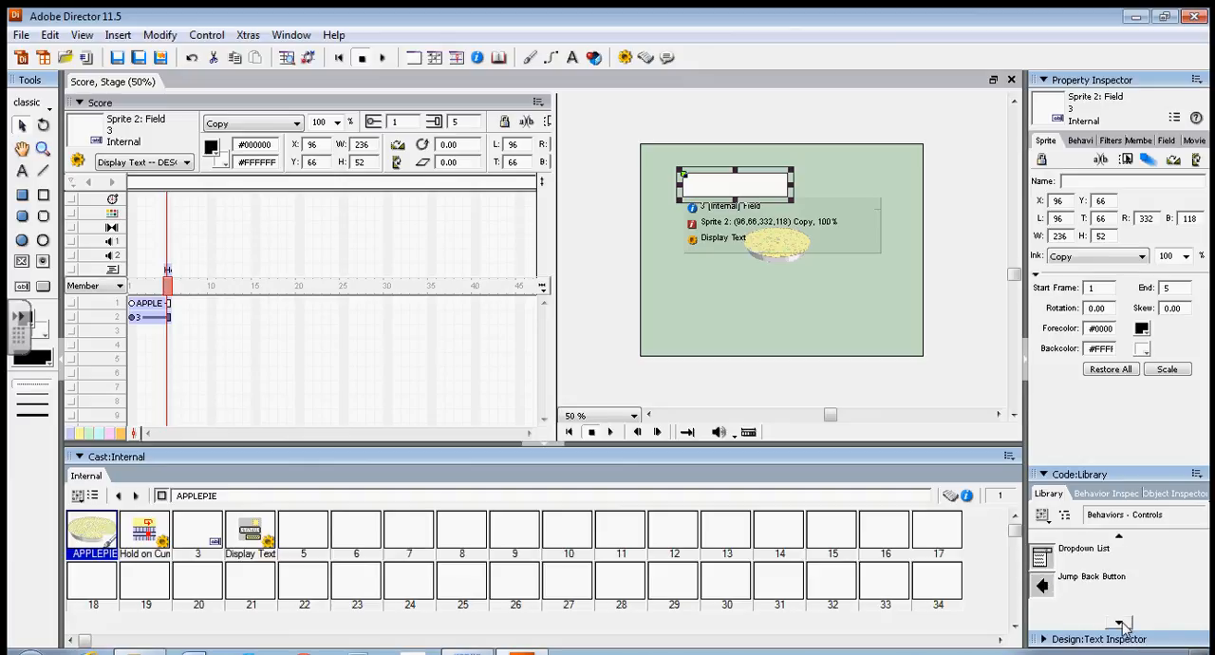
click(1120, 623)
click(1120, 624)
click(1120, 624)
click(1120, 624)
click(1120, 624)
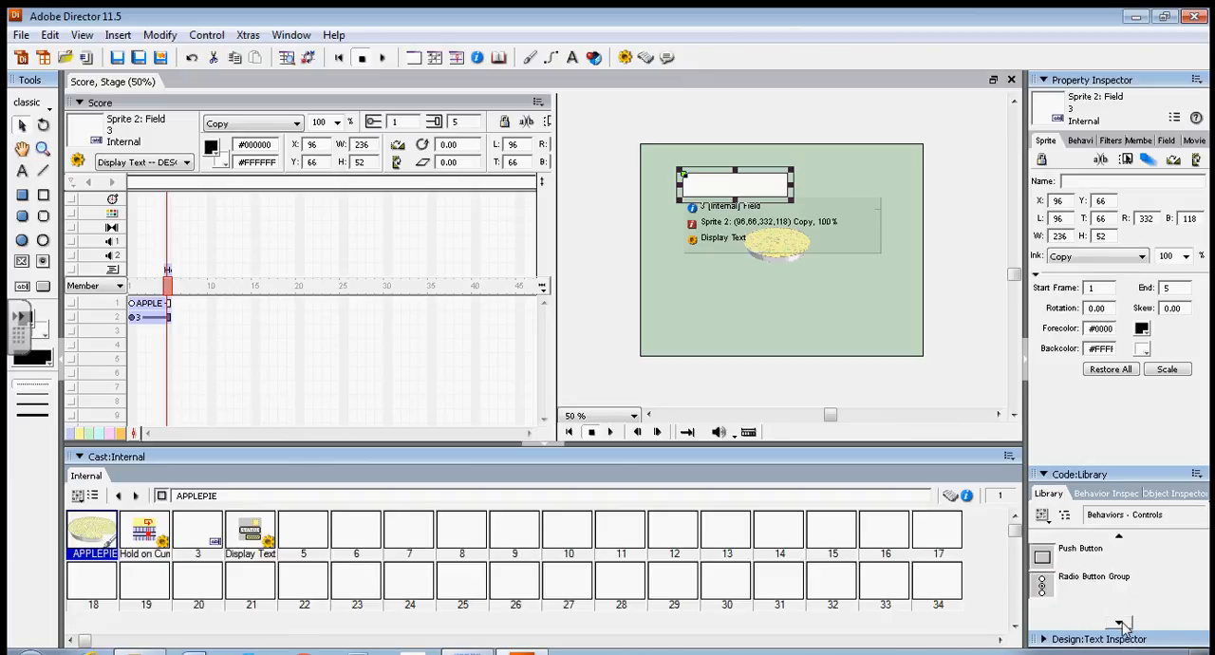
click(1120, 624)
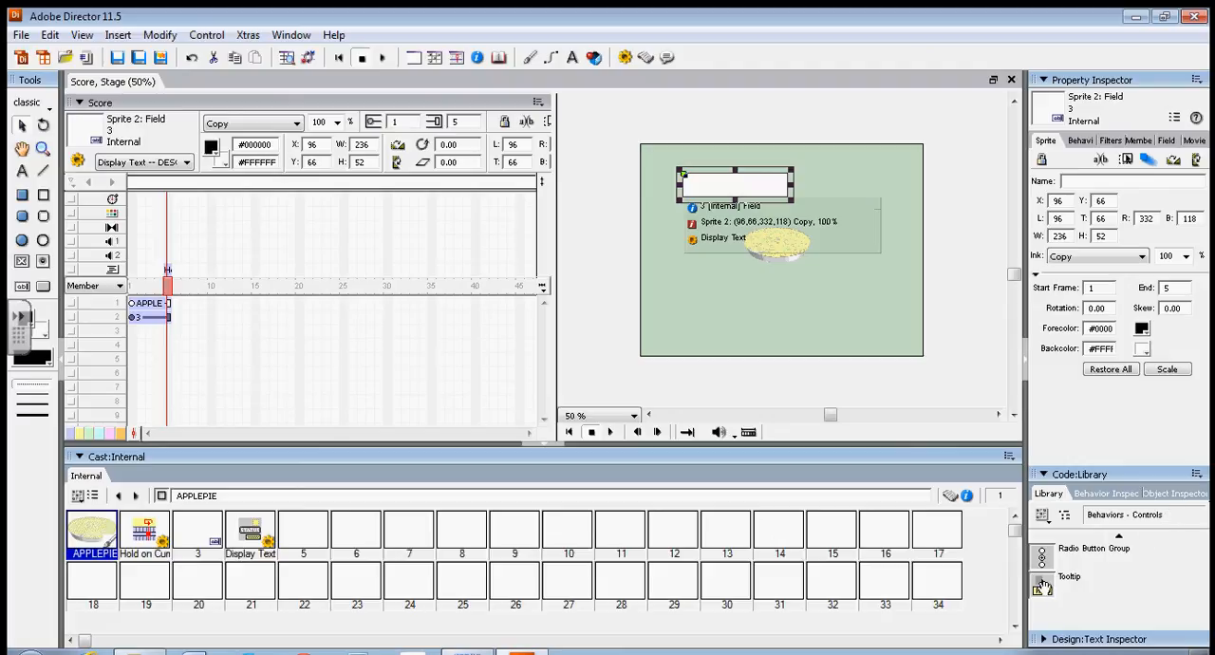
mouse_move(1049, 589)
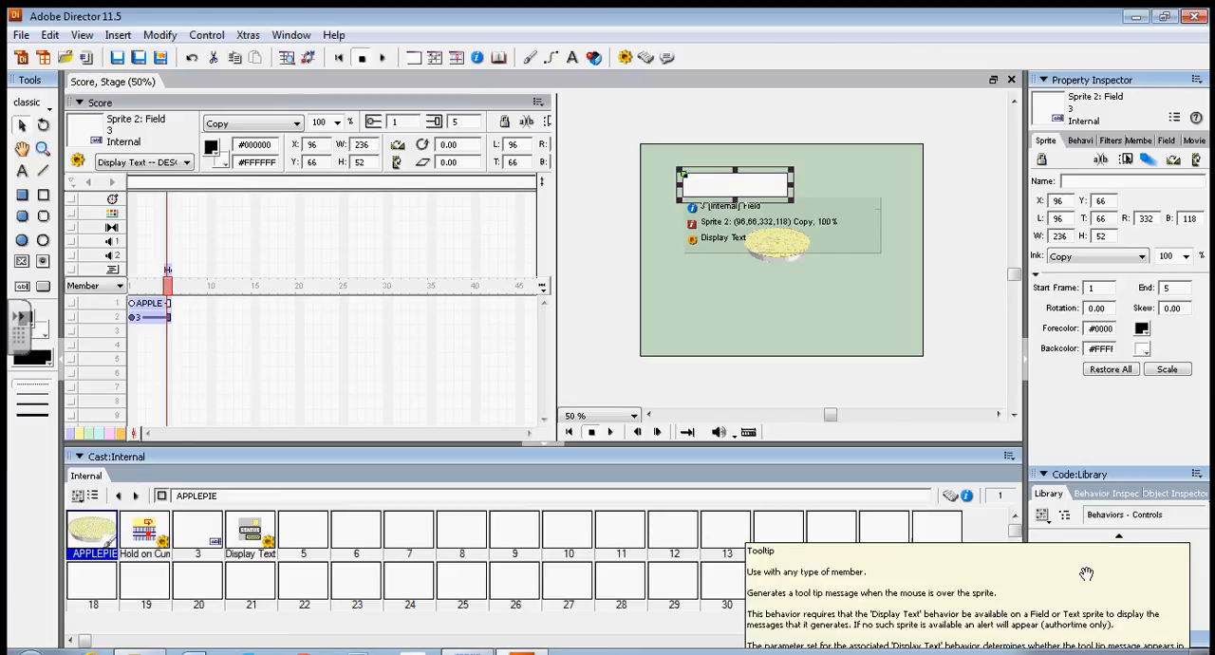
drag(1048, 590, 797, 252)
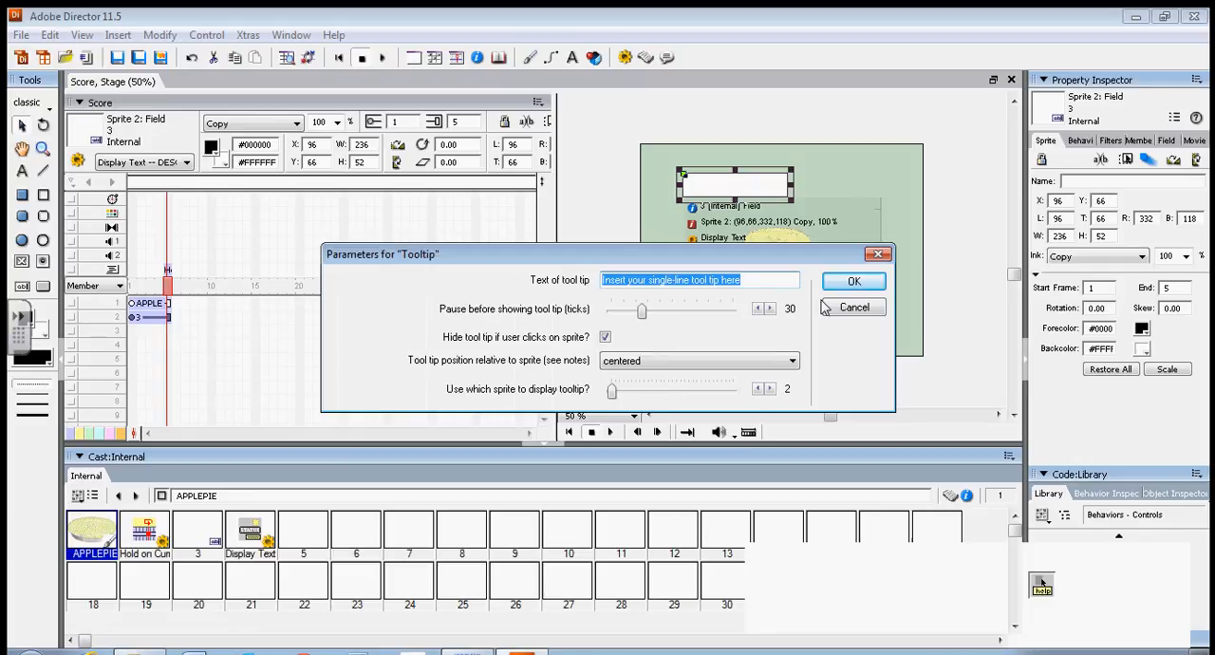
Set the tooltip text to "Nothing like Apple Pie!", with an 11-tick pause and positioned under the mouse, and accept the parameters.
text(Nothing like)
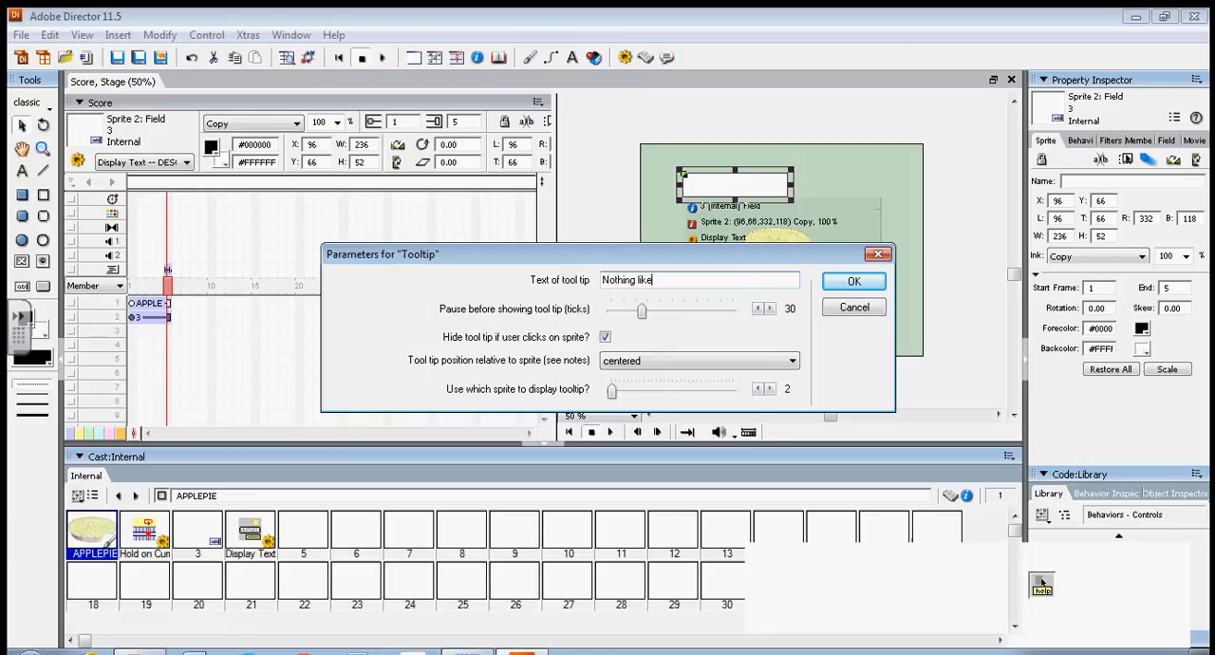
text( Apple Pie!)
drag(642, 320, 622, 325)
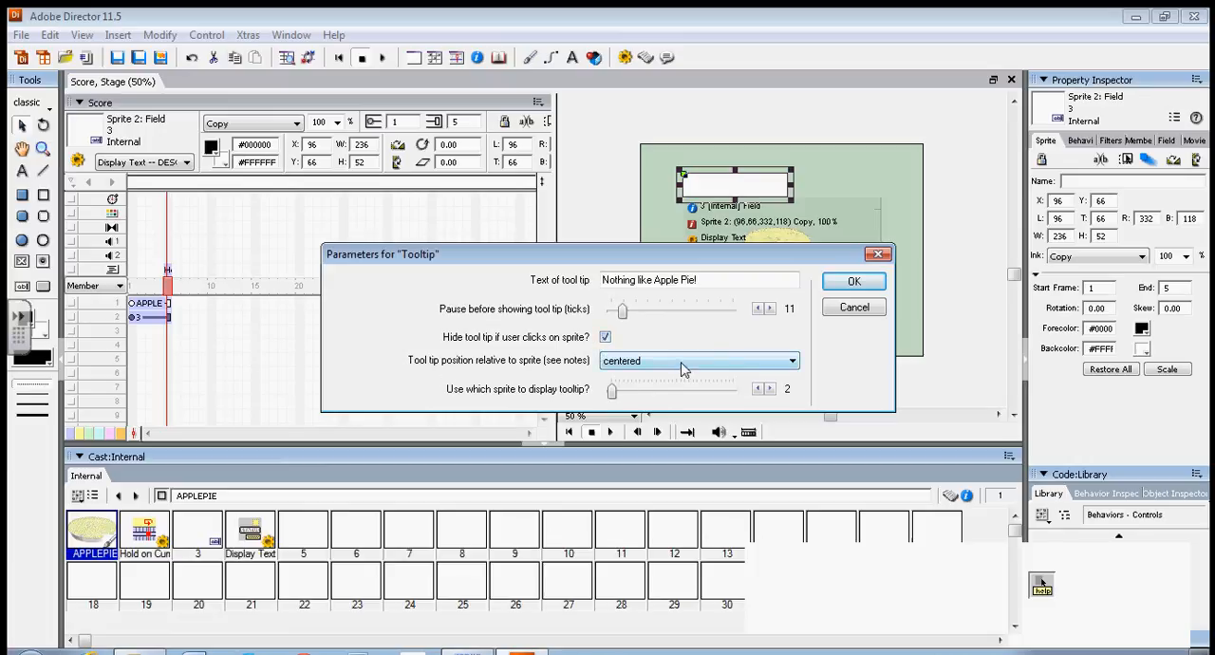
click(793, 365)
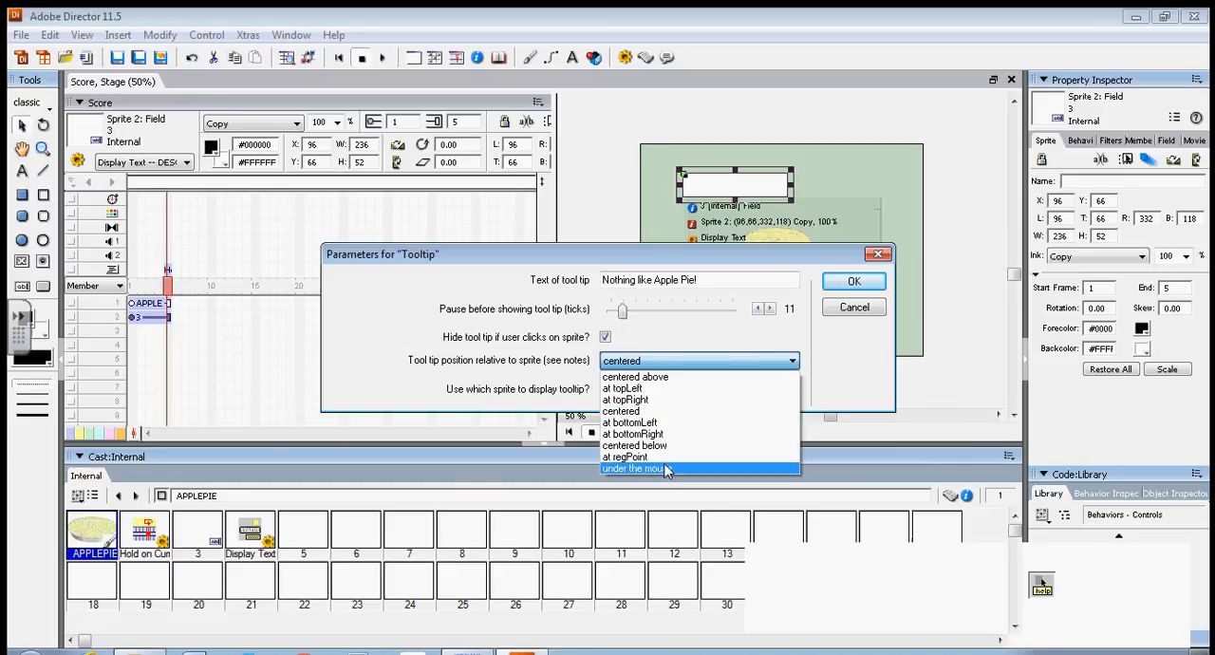
click(669, 469)
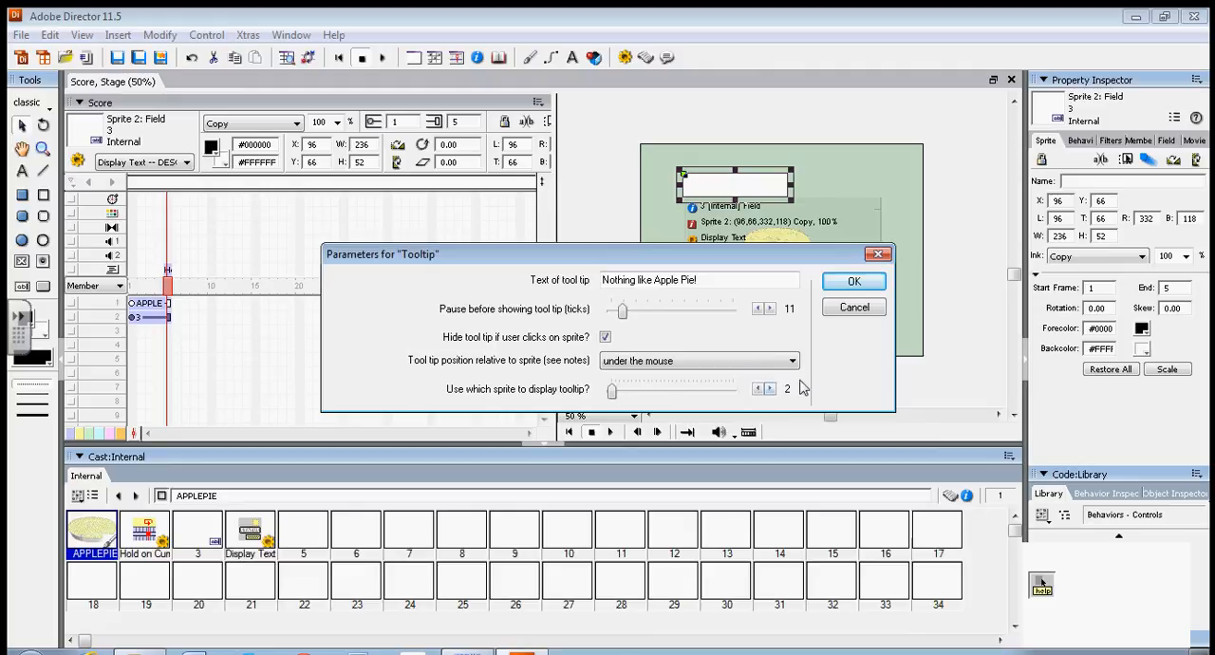
click(854, 282)
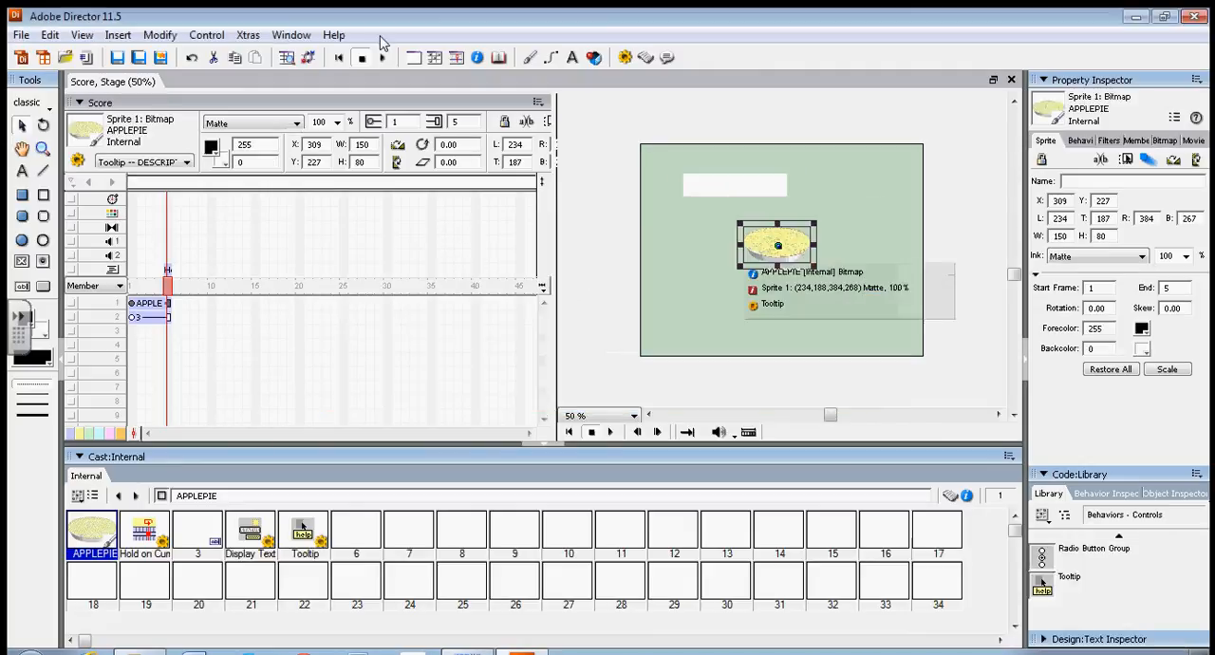
Rewind the movie and play it to test the tooltip over the apple pie, replay it once more, and stop playback.
click(339, 58)
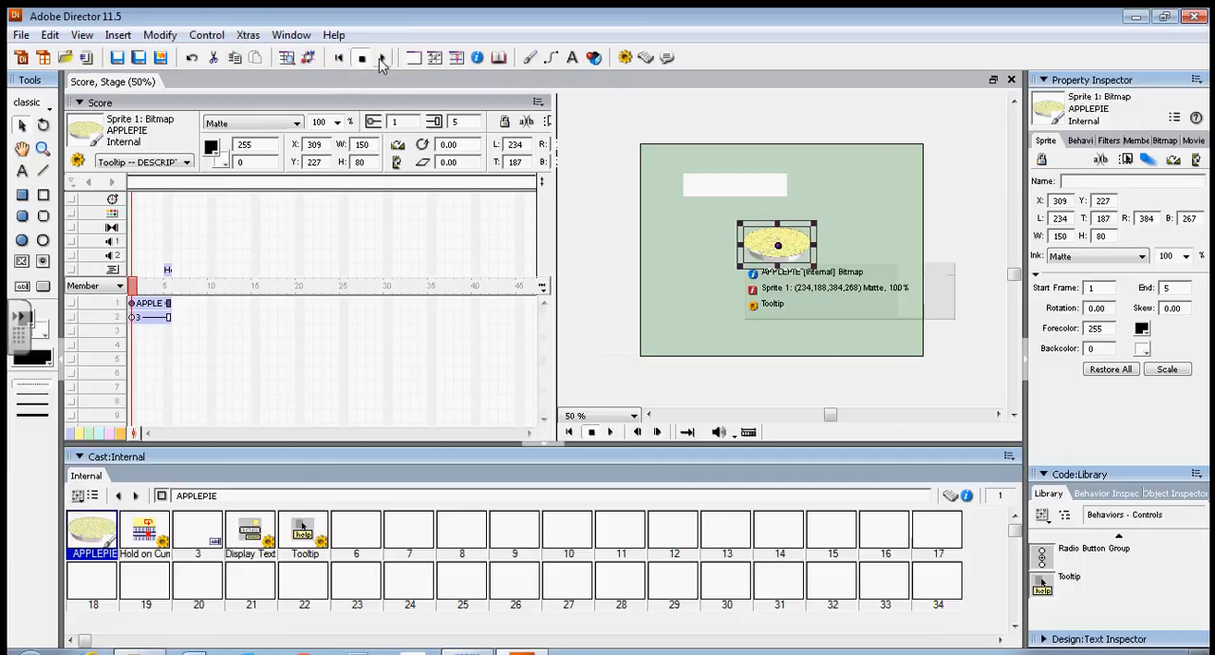
click(382, 59)
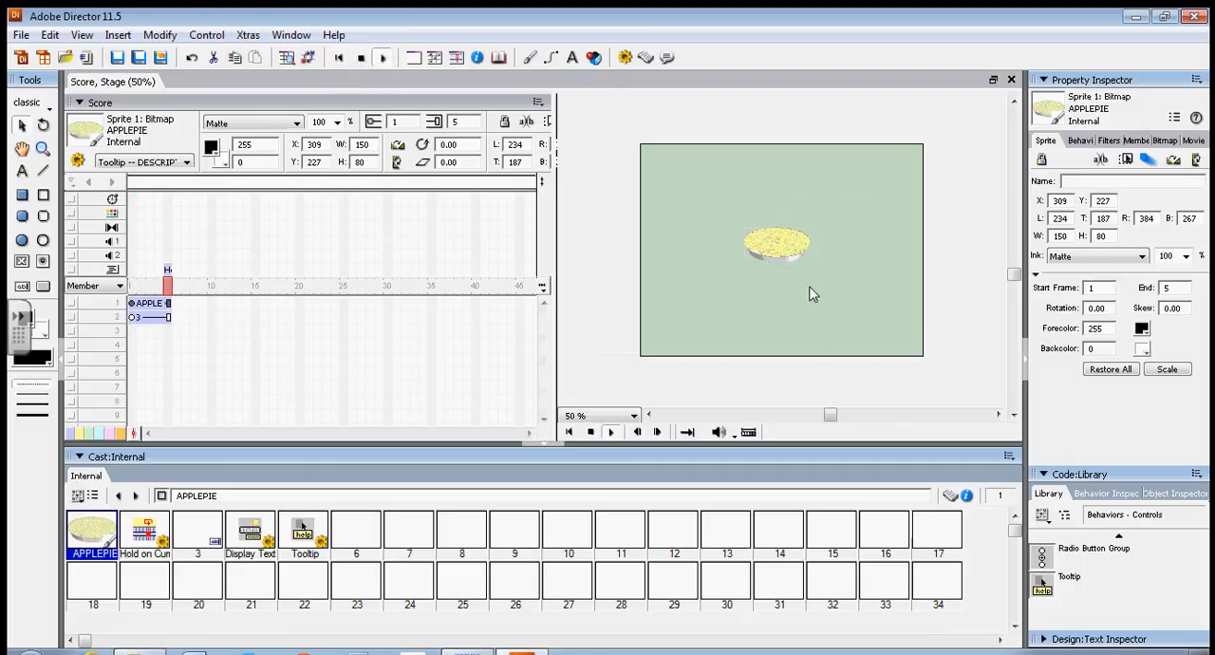
mouse_move(799, 261)
click(360, 57)
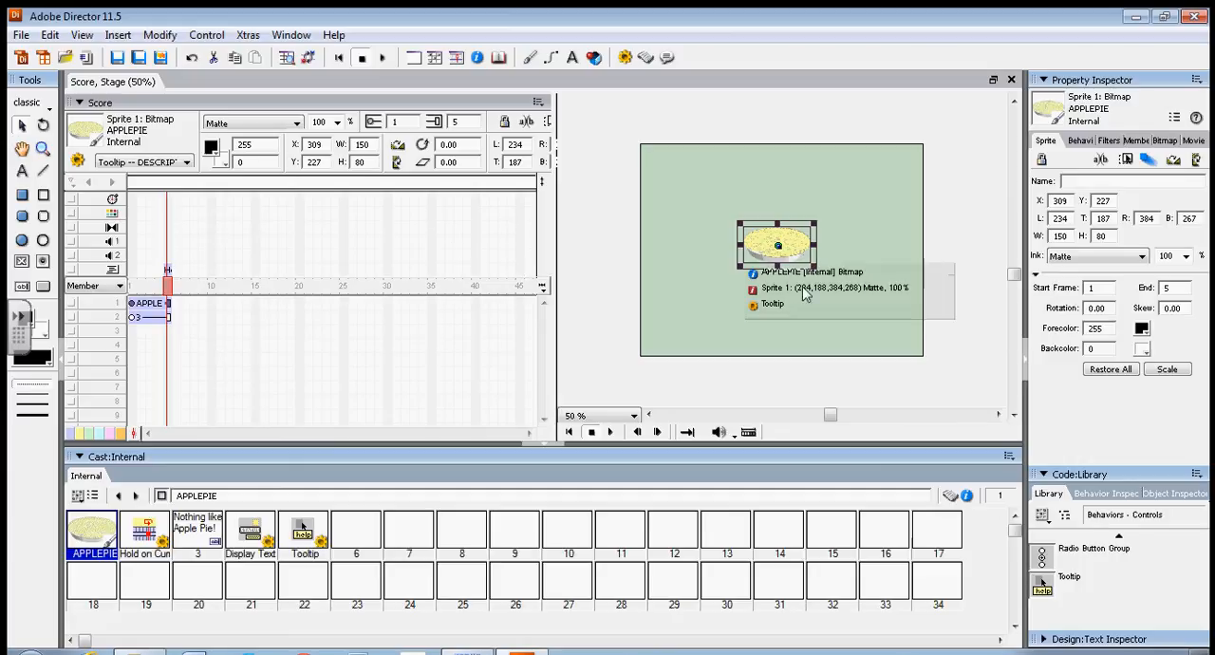
click(384, 58)
mouse_move(764, 249)
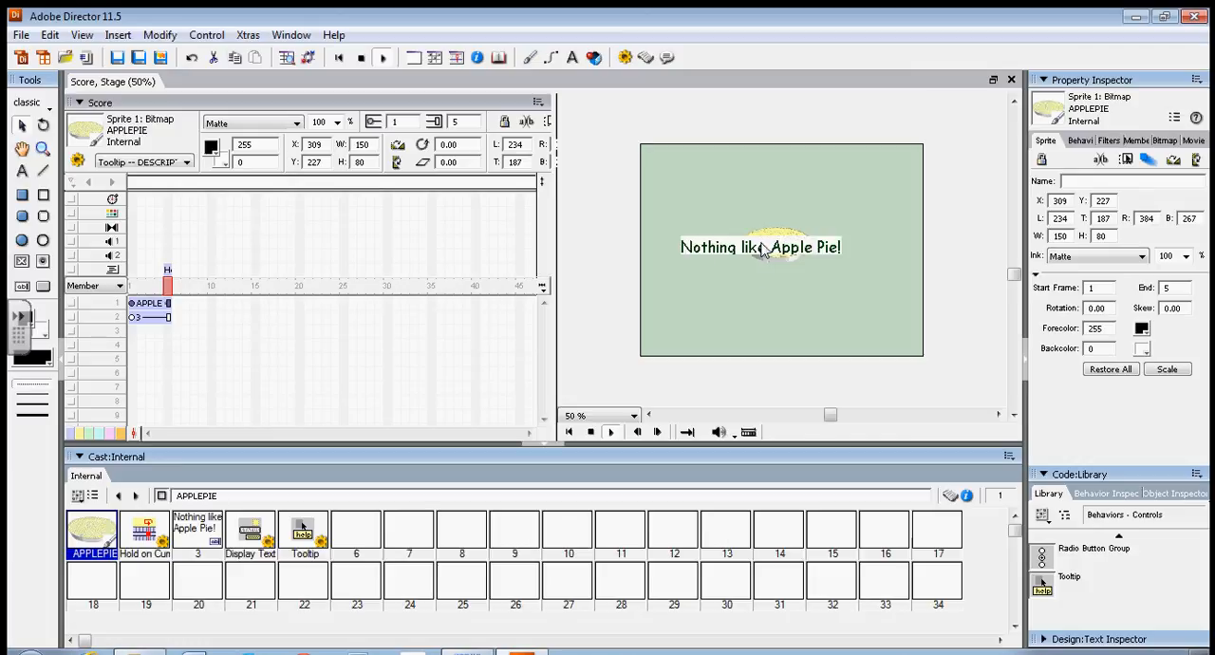
click(362, 58)
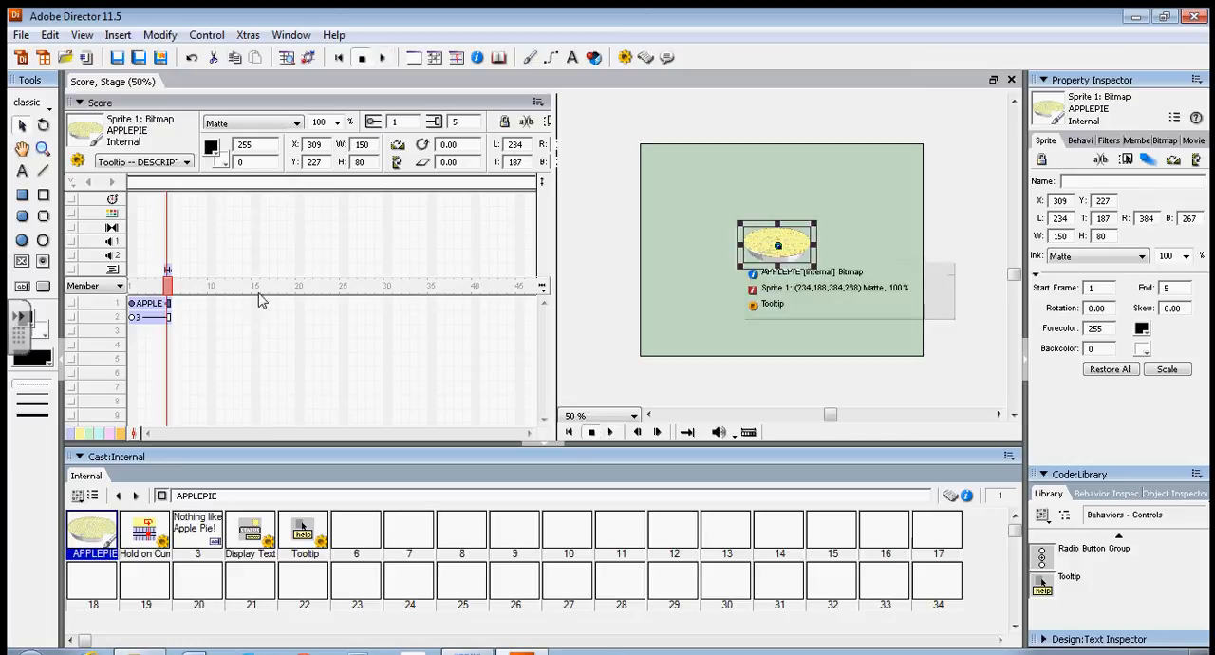
Set the field sprite's ink to Background Transparent and play the movie to test the tooltip over the apple pie.
click(146, 318)
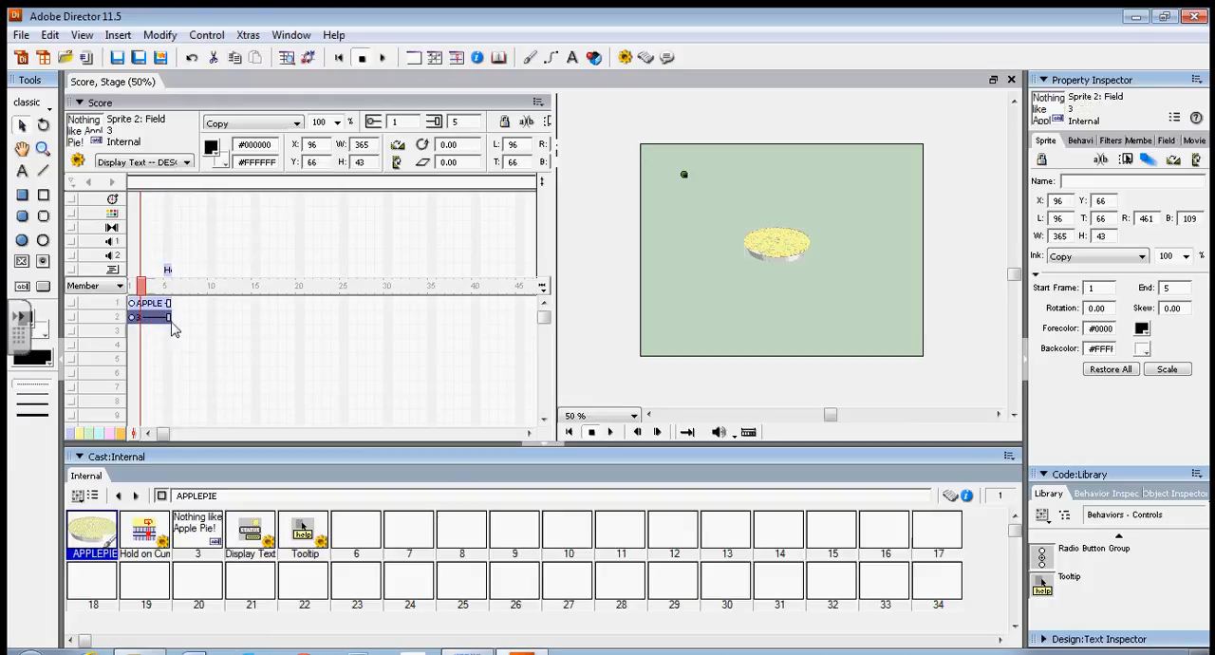
click(1096, 257)
click(1085, 294)
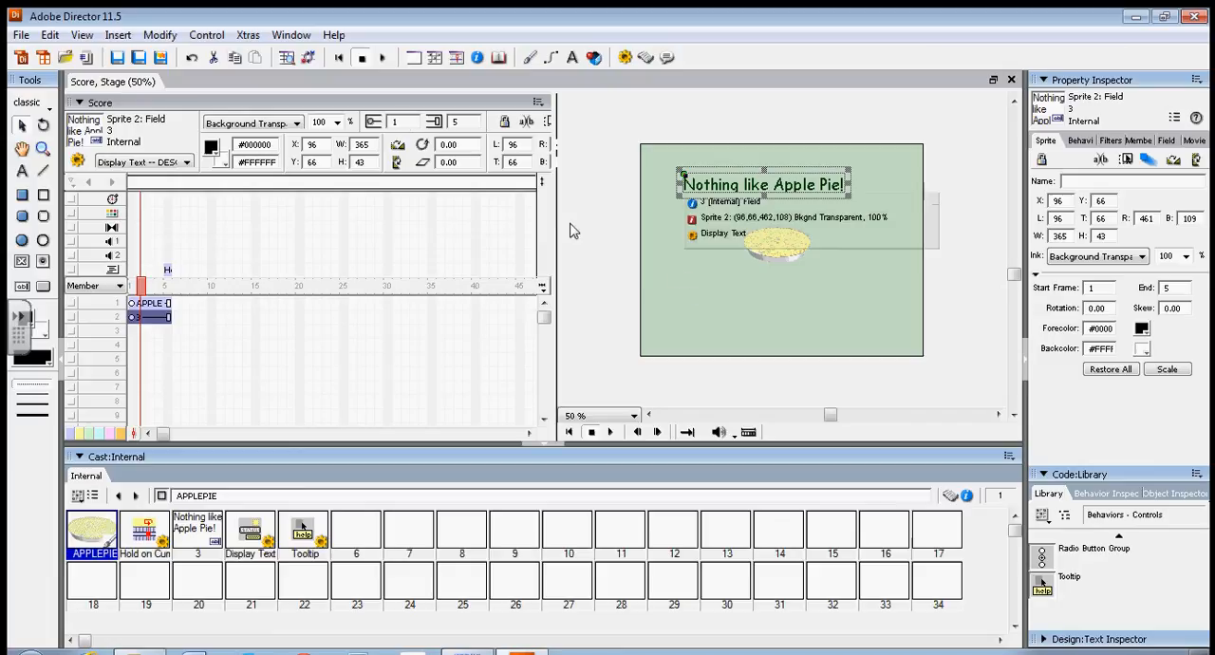
click(383, 57)
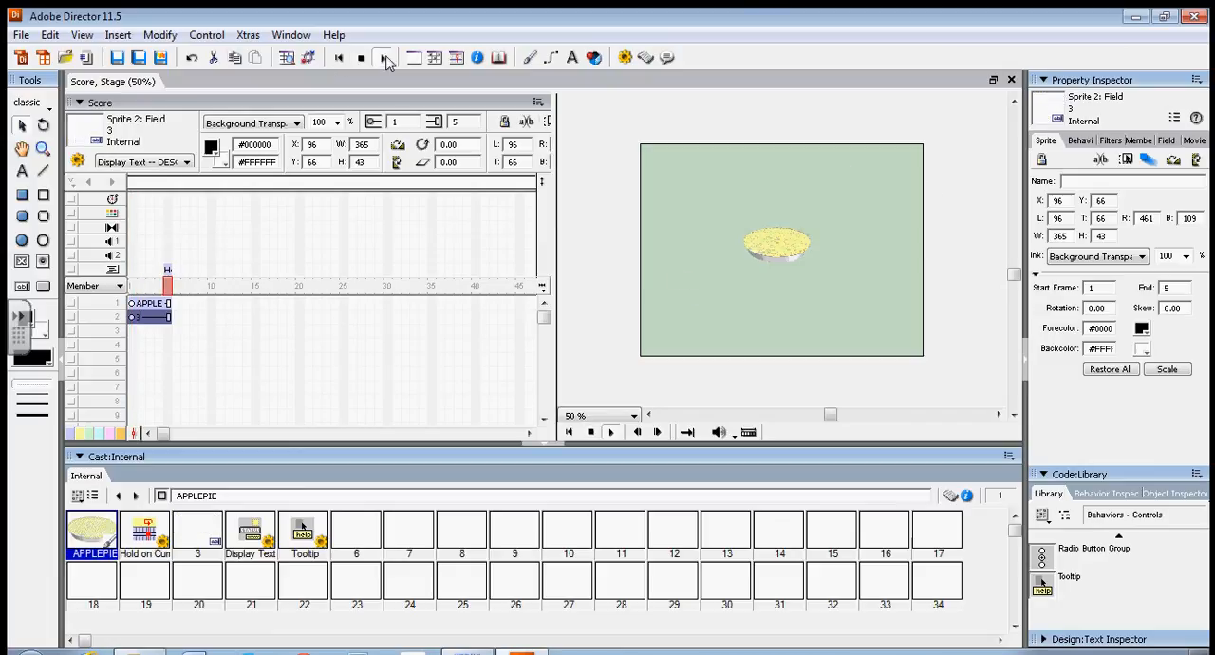
mouse_move(796, 254)
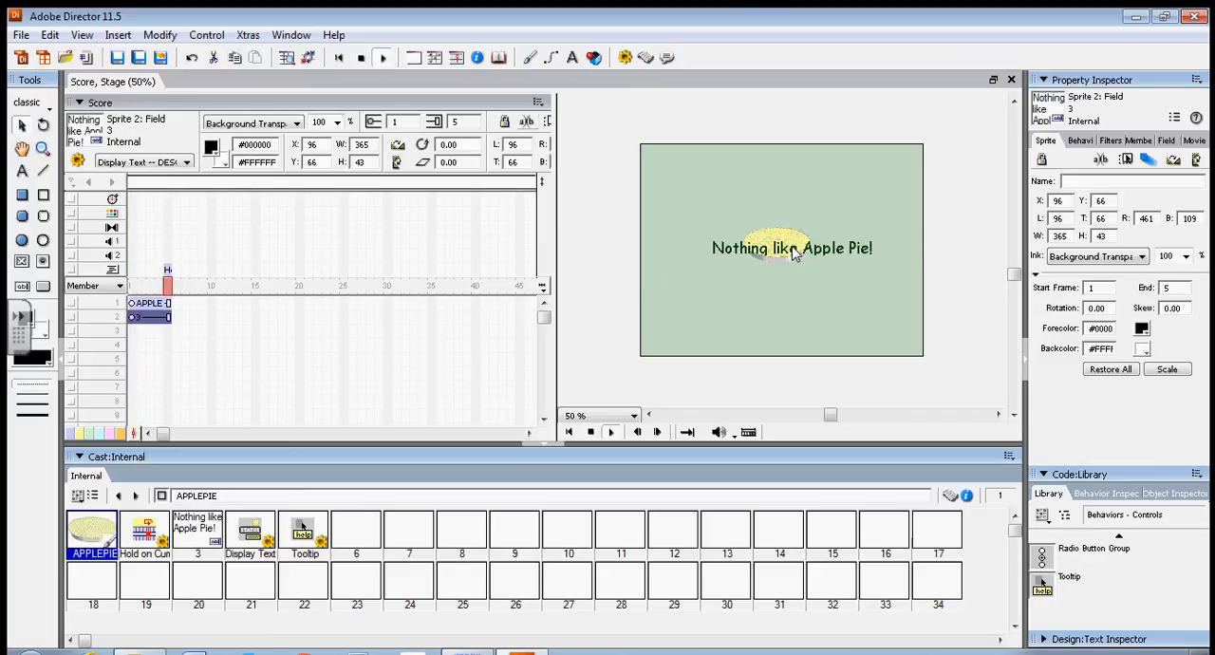